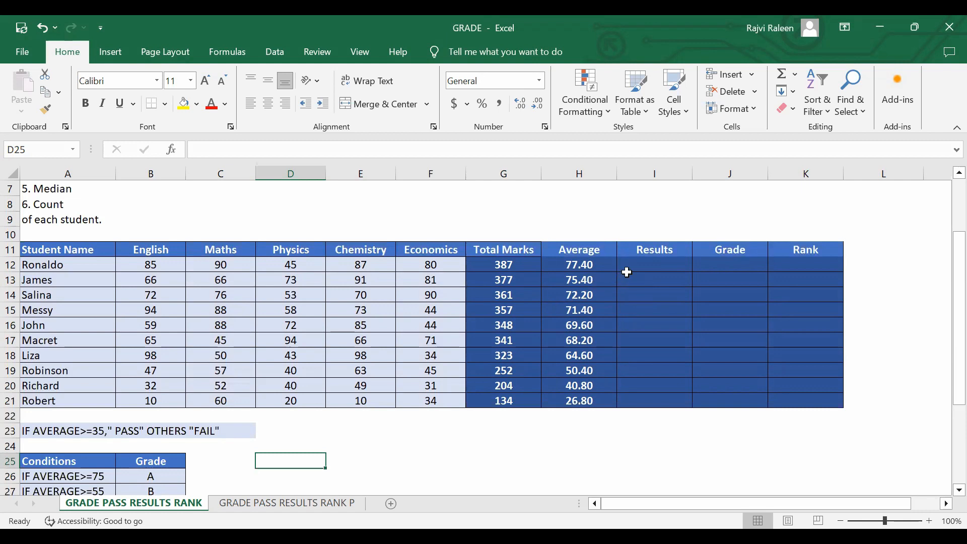
Start an IF formula in I12 of the Results column that tests whether the average in H12 is at least 35.
{"action": "scroll", "coordinate": [457, 270], "scroll_direction": "down", "scroll_amount": 2}
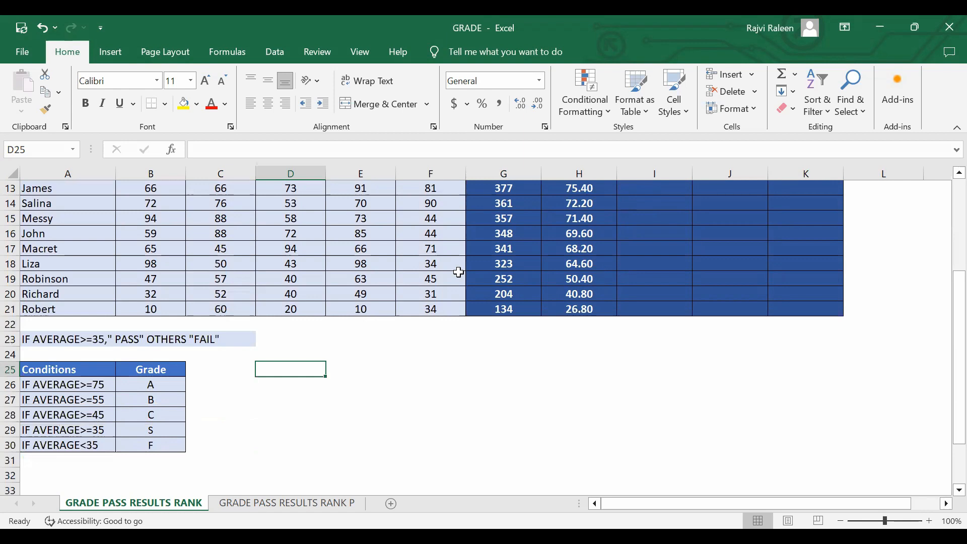
{"action": "scroll", "coordinate": [449, 303], "scroll_direction": "up", "scroll_amount": 4}
{"action": "scroll", "coordinate": [443, 373], "scroll_direction": "down", "scroll_amount": 2}
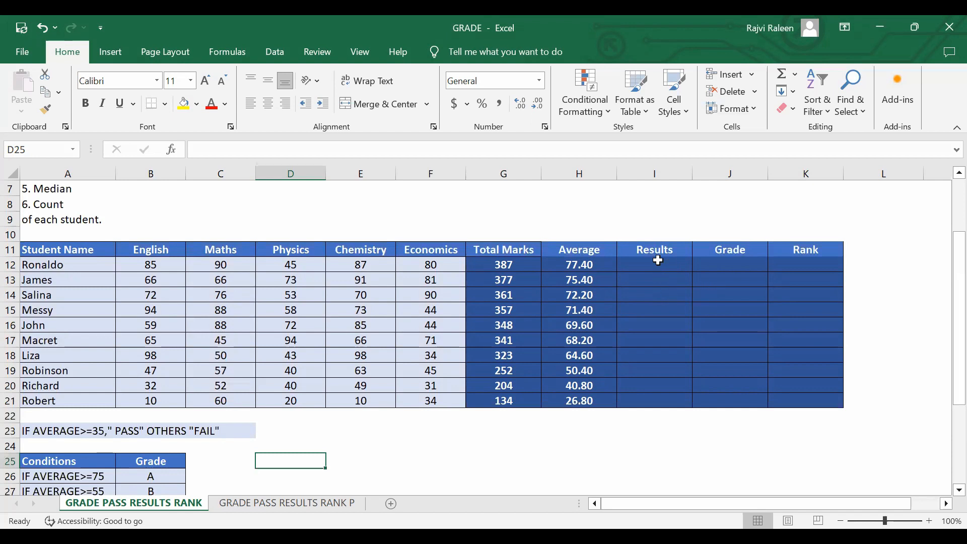
{"action": "left_click", "coordinate": [658, 261]}
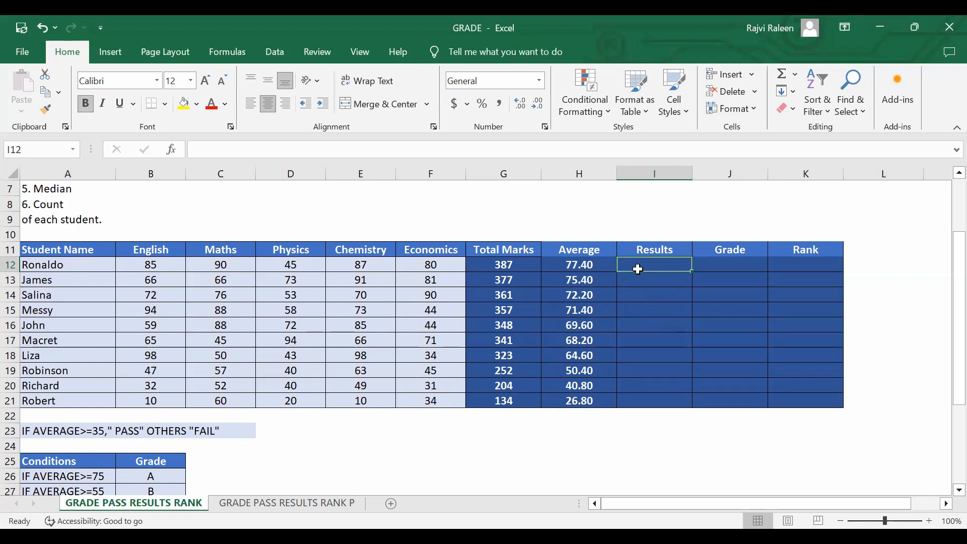
{"action": "type", "text": "="}
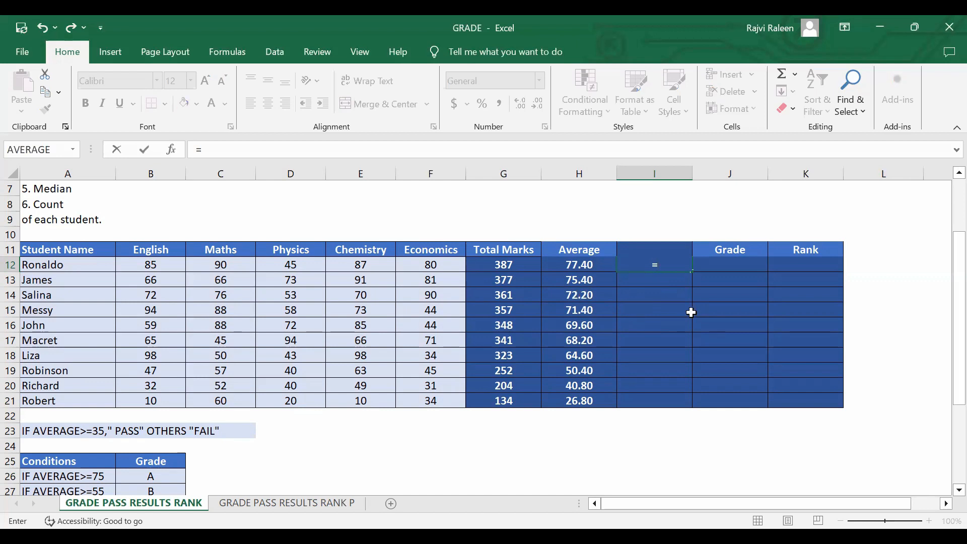
{"action": "type", "text": "I"}
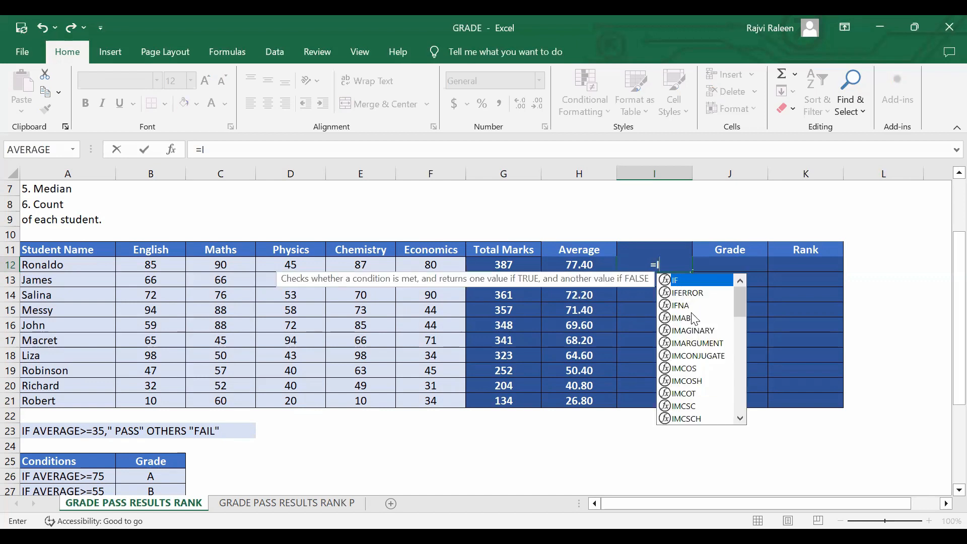
{"action": "type", "text": "F"}
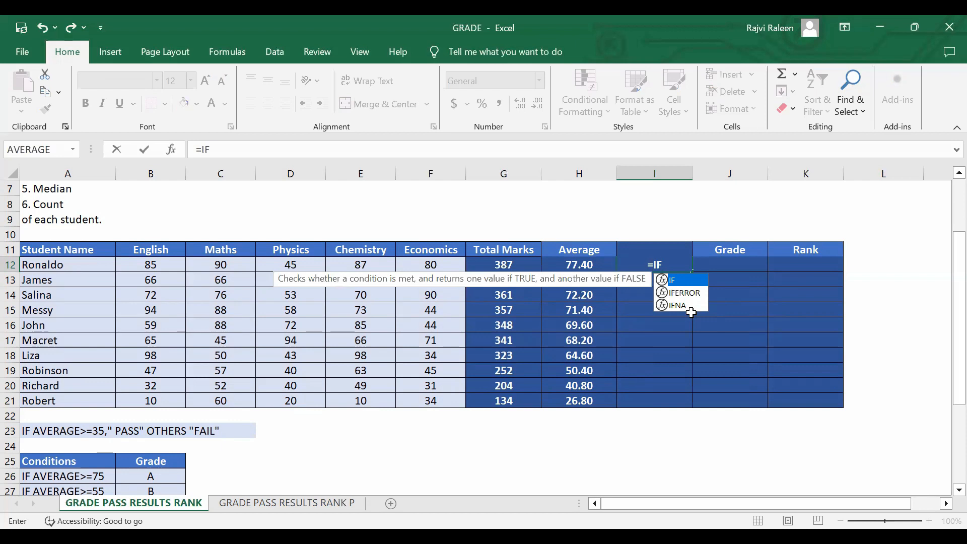
{"action": "type", "text": "("}
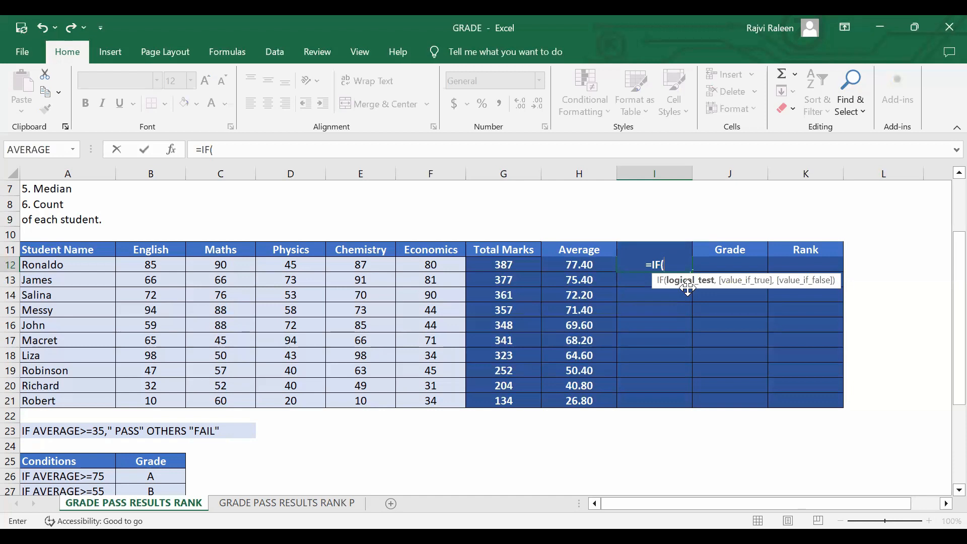
{"action": "left_click", "coordinate": [589, 266]}
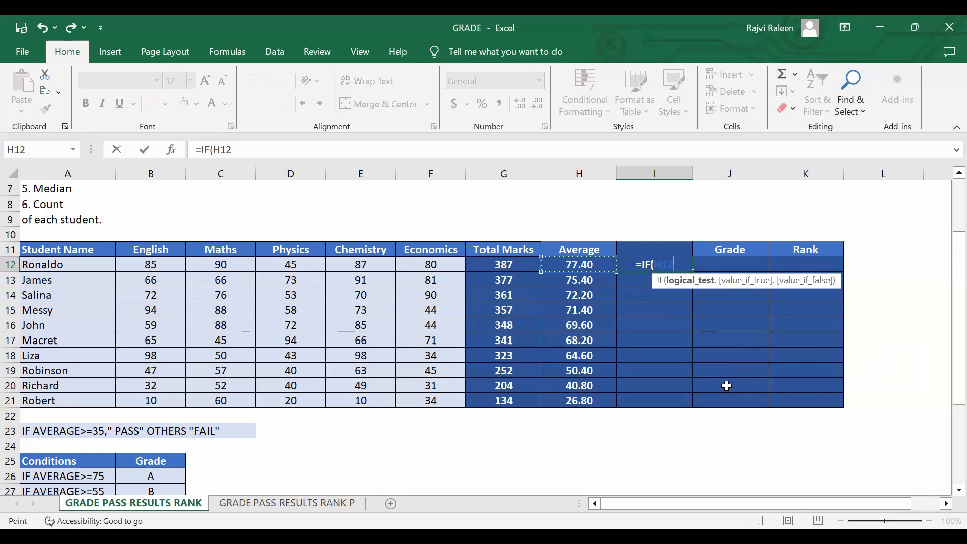
{"action": "type", "text": ">="}
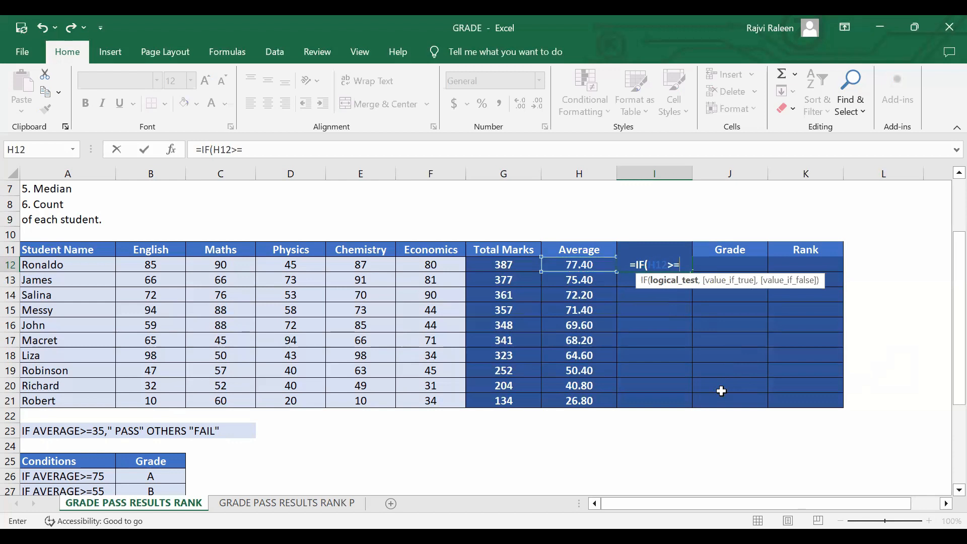
{"action": "type", "text": "3"}
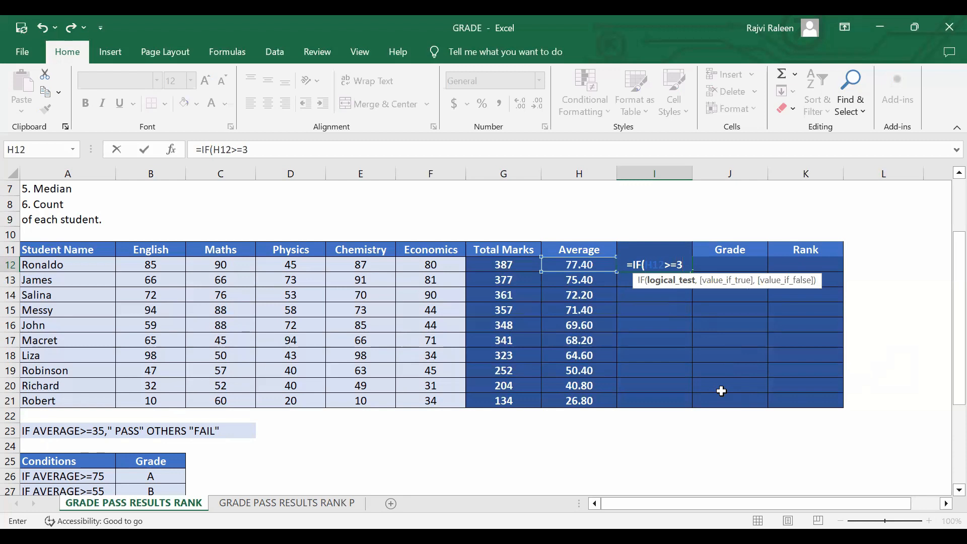
{"action": "type", "text": "5,"}
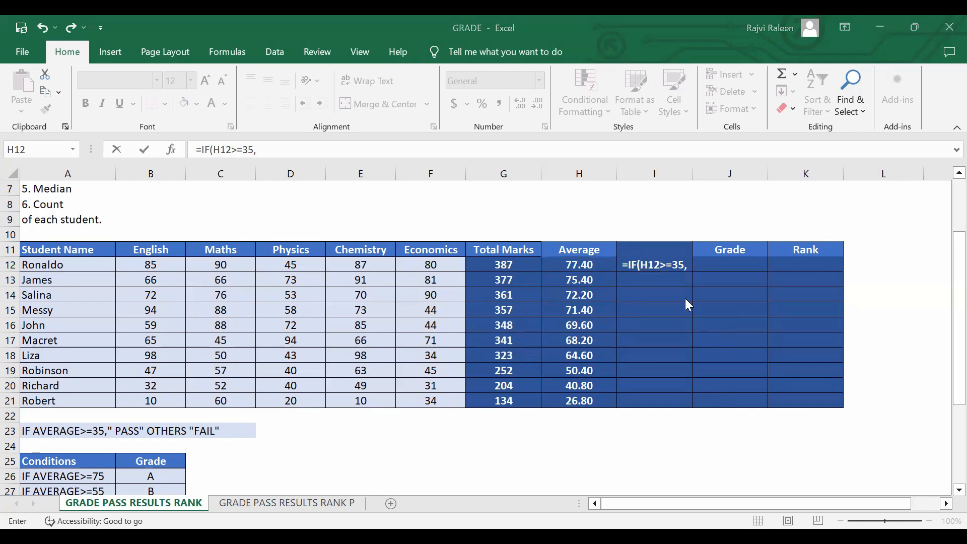
Add "PASS" as the value-if-true argument of the IF formula in I12.
{"action": "left_click", "coordinate": [448, 86]}
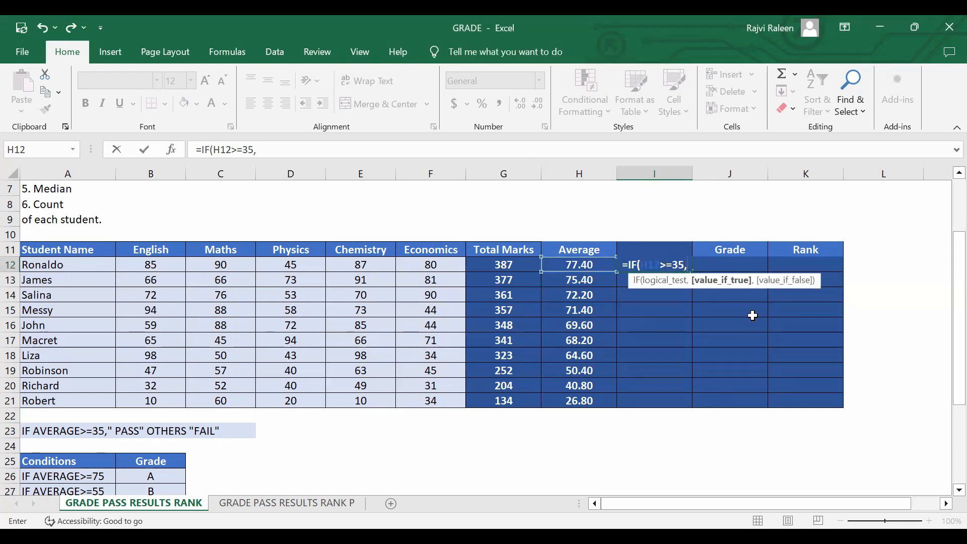
{"action": "key", "text": "F2"}
{"action": "key", "text": "Right"}
{"action": "type", "text": "\""}
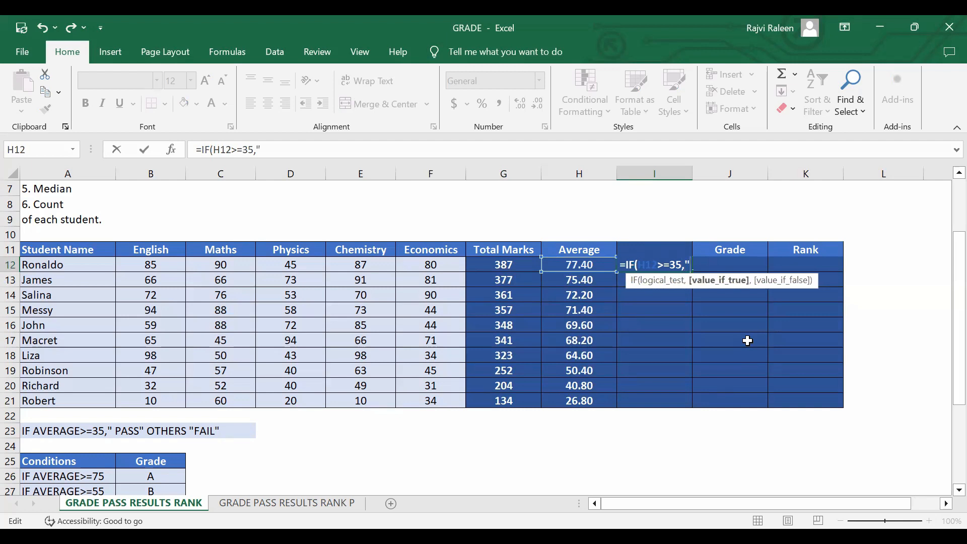
{"action": "type", "text": "P"}
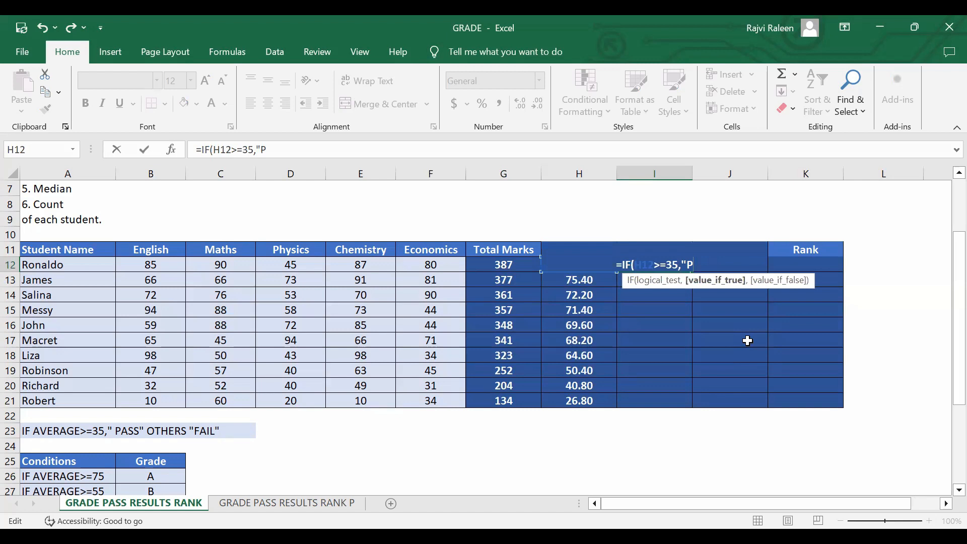
{"action": "type", "text": "ASS"}
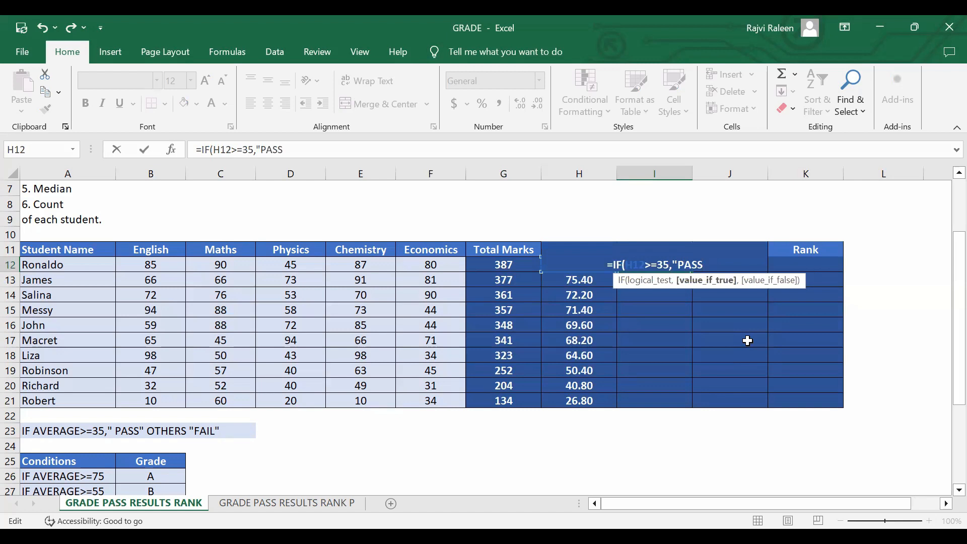
{"action": "type", "text": "\""}
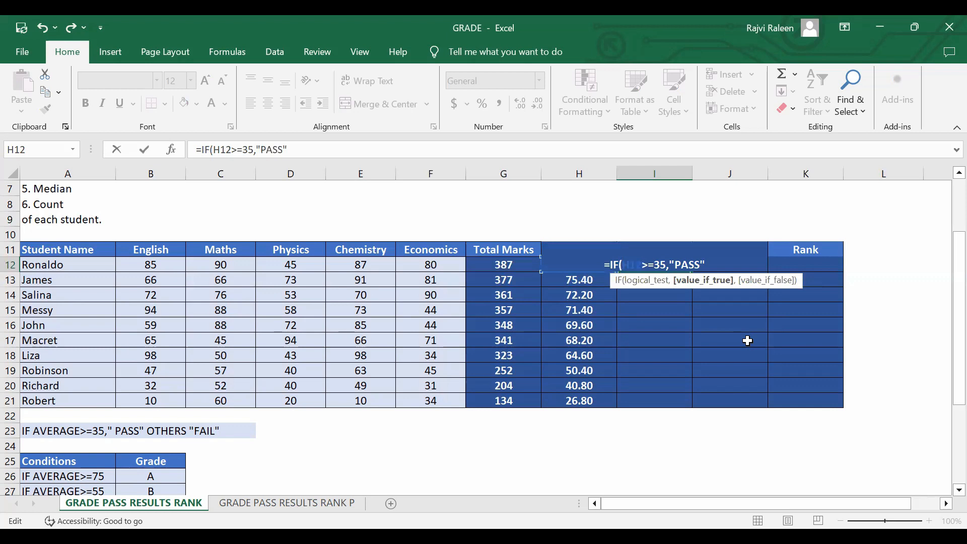
{"action": "type", "text": ","}
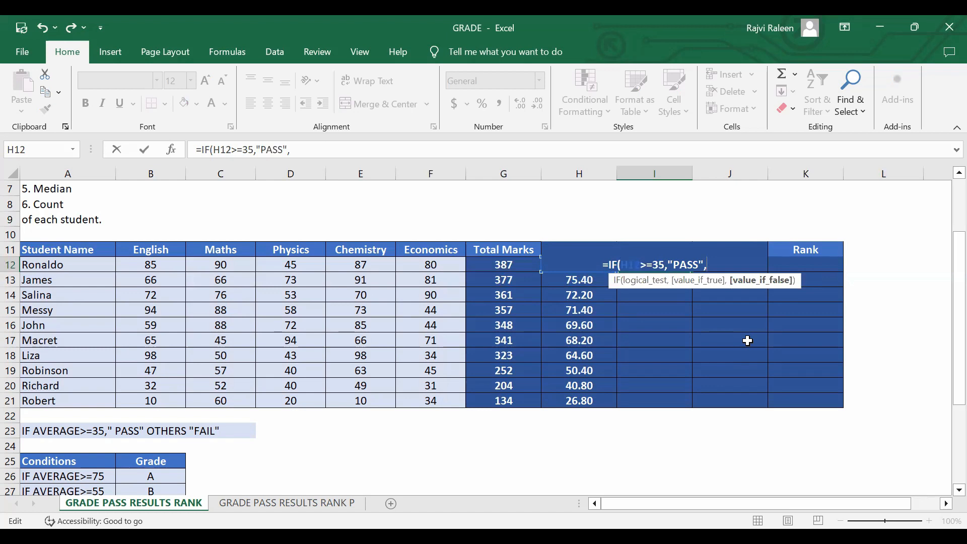
Add "FAIL" as the value-if-false argument, then close and enter the IF formula in I12.
{"action": "type", "text": "\"FA"}
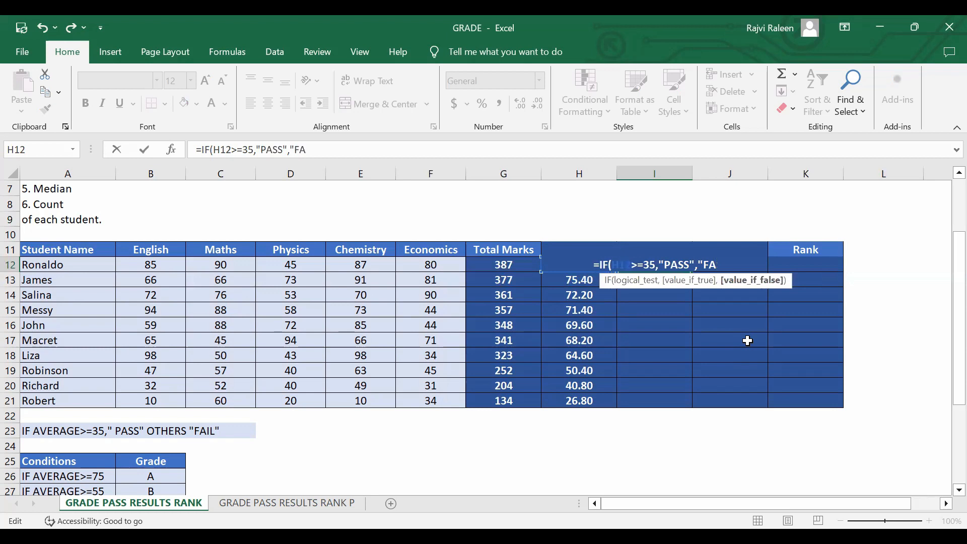
{"action": "type", "text": "IL"}
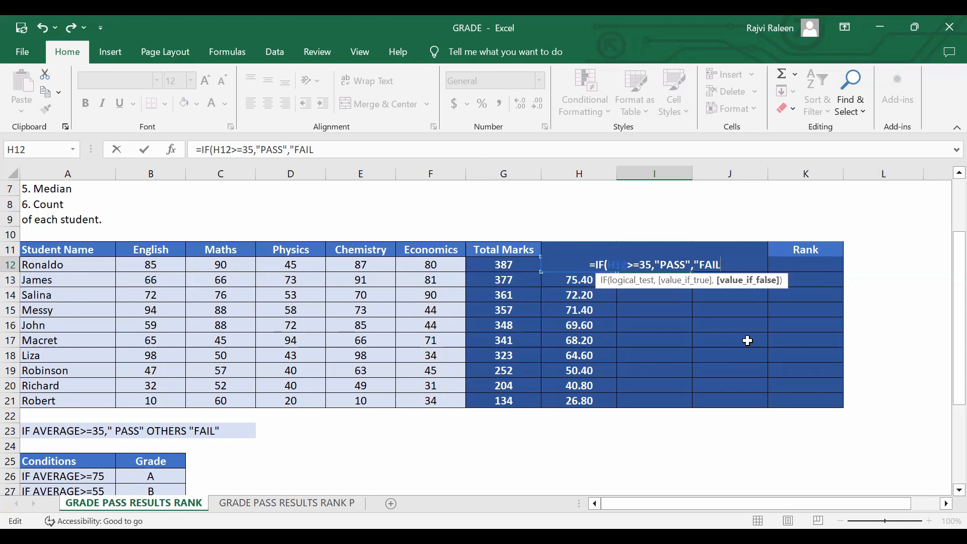
{"action": "type", "text": "\""}
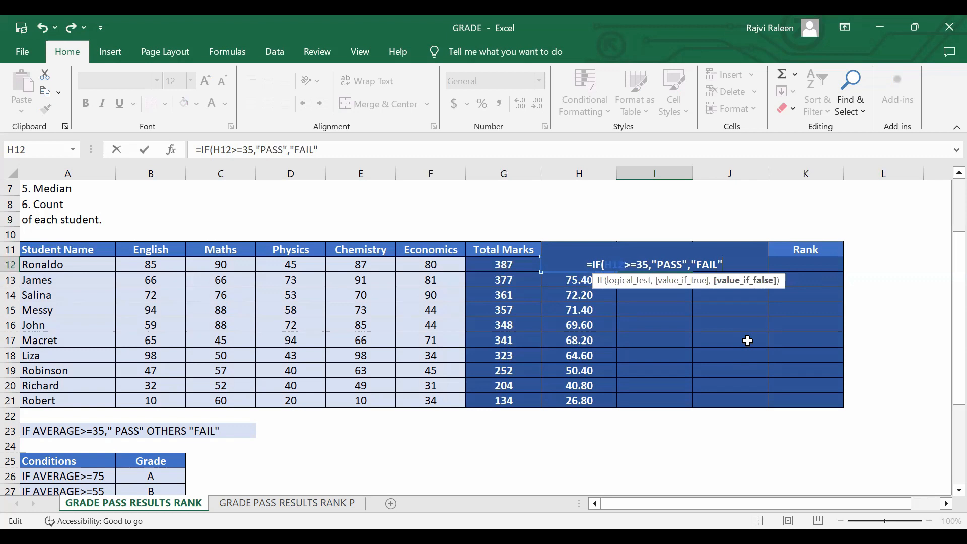
{"action": "type", "text": ")"}
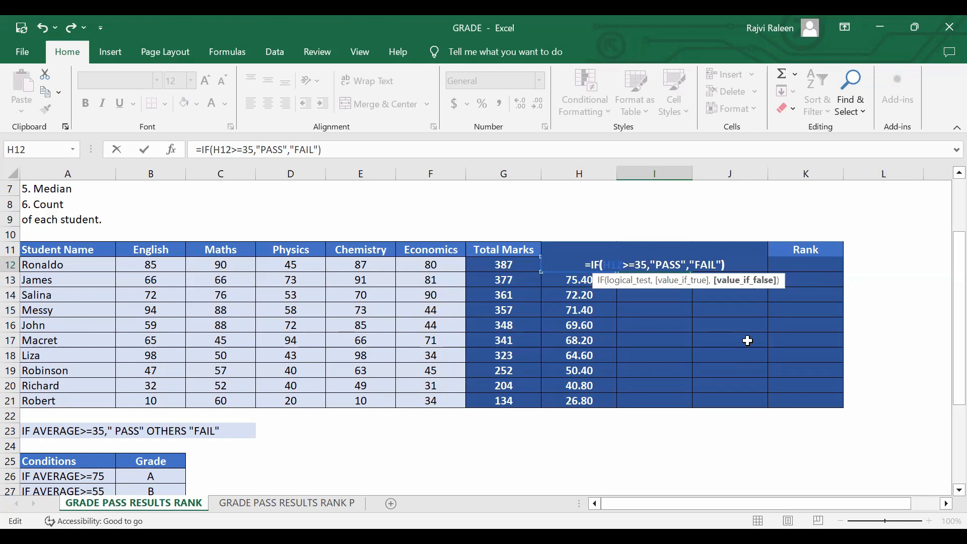
{"action": "key", "text": "Return"}
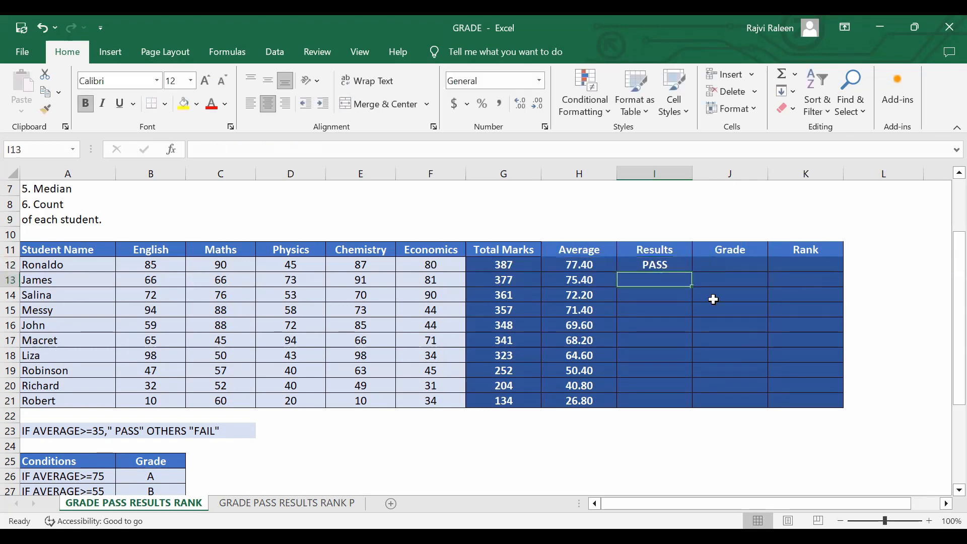
Fill the pass/fail formula from I12 down the Results column to I21, and select I12 again.
{"action": "left_click", "coordinate": [659, 263]}
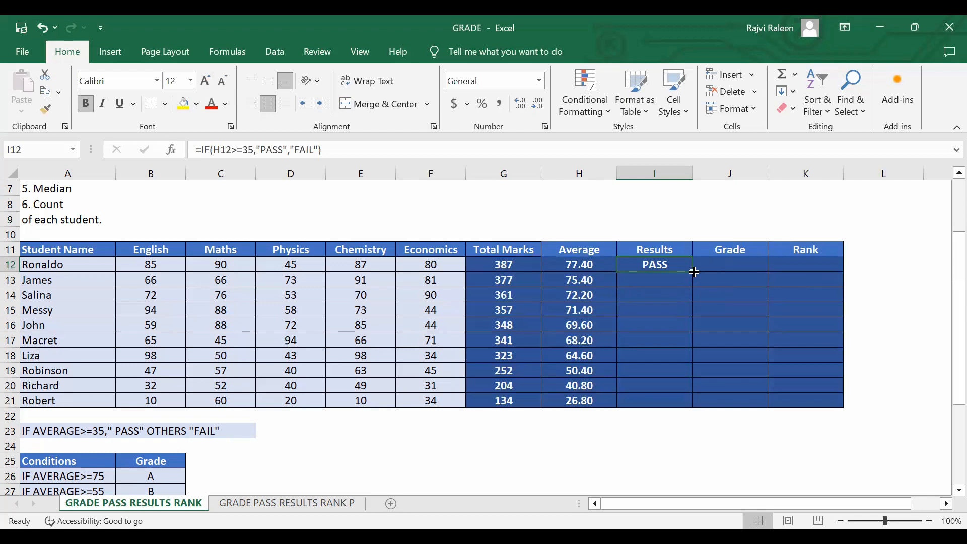
{"action": "left_click_drag", "start_coordinate": [694, 272], "coordinate": [693, 402]}
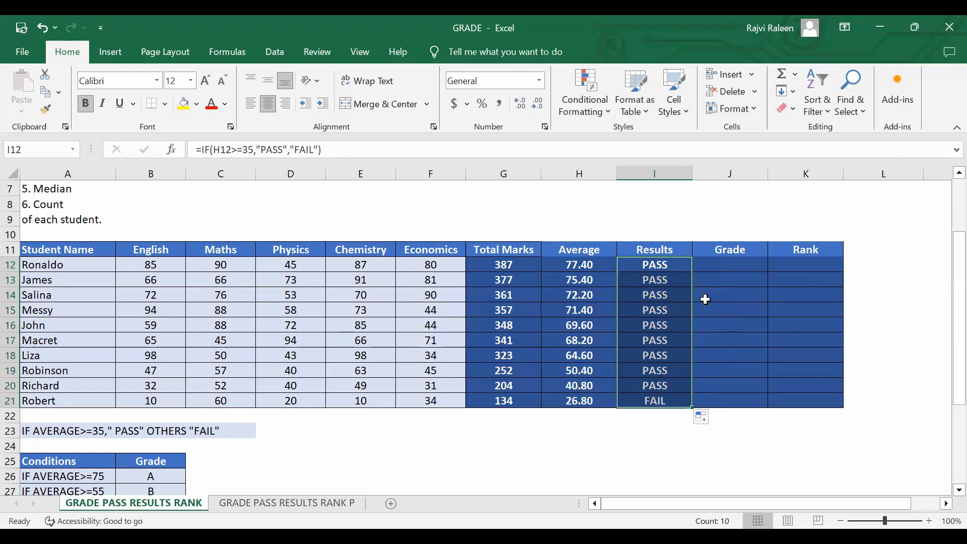
{"action": "left_click", "coordinate": [648, 278]}
{"action": "left_click", "coordinate": [654, 263]}
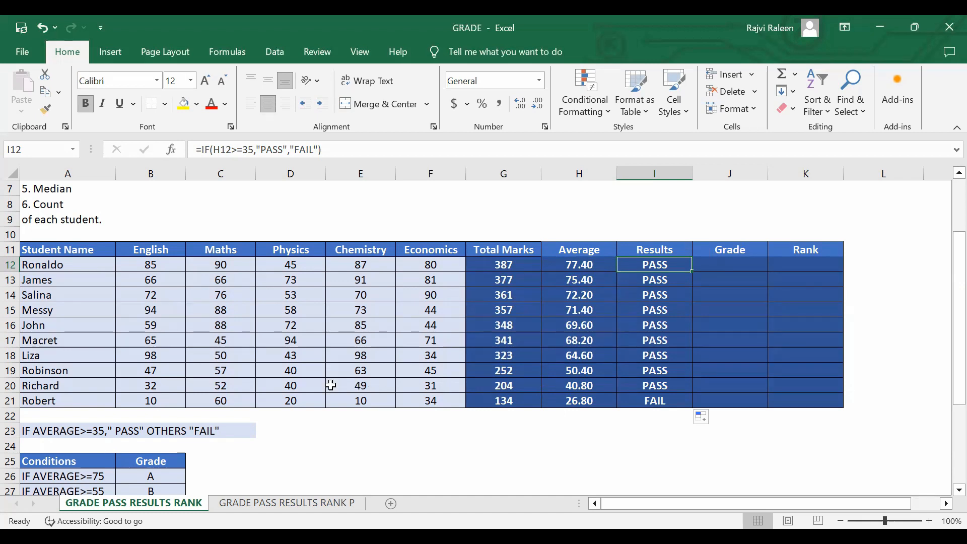
Set the row 20 student's Chemistry mark to 34 and Maths mark to 35.
{"action": "left_click", "coordinate": [385, 388]}
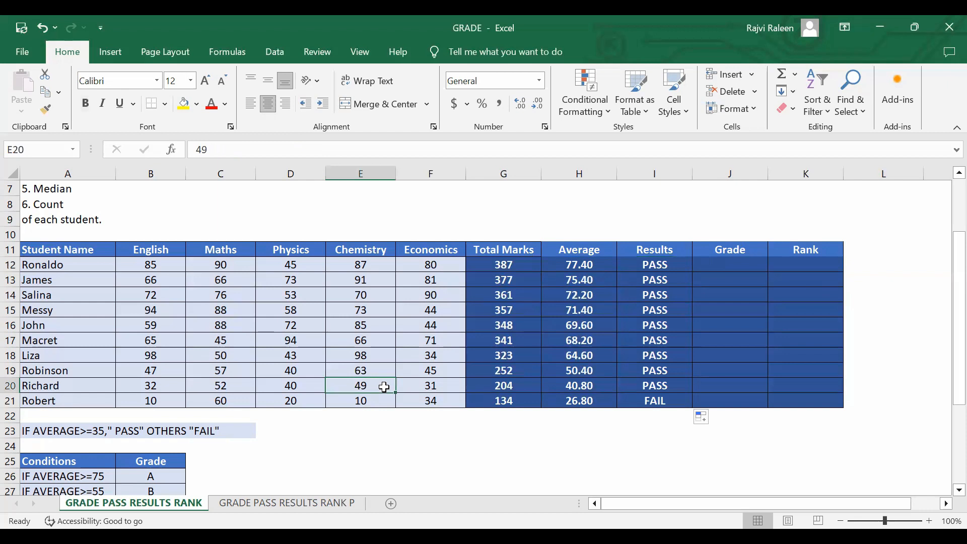
{"action": "type", "text": "34"}
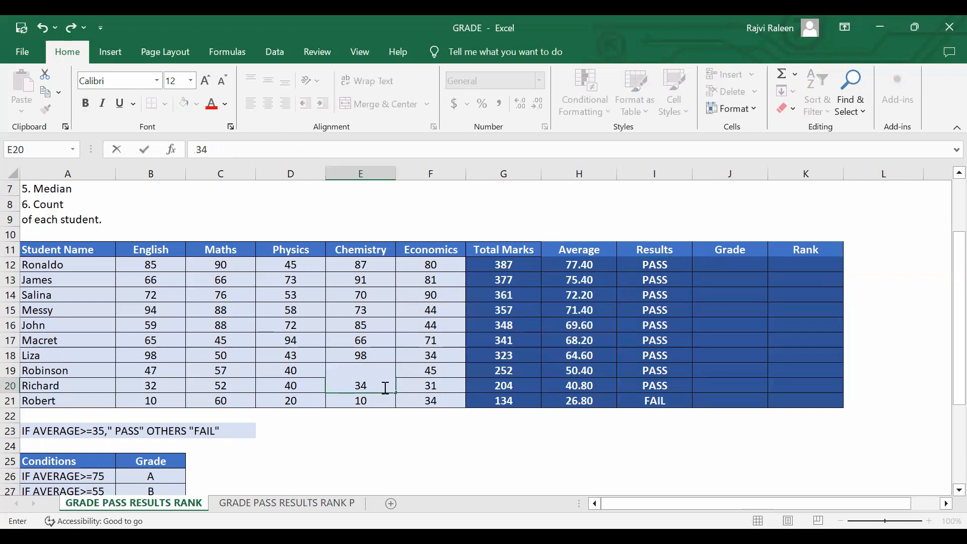
{"action": "key", "text": "Left"}
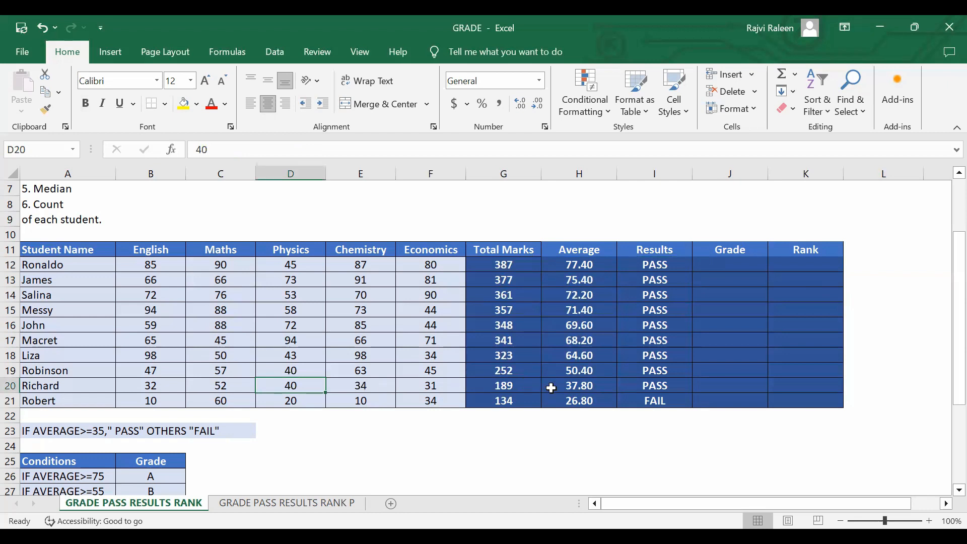
{"action": "left_click", "coordinate": [217, 387]}
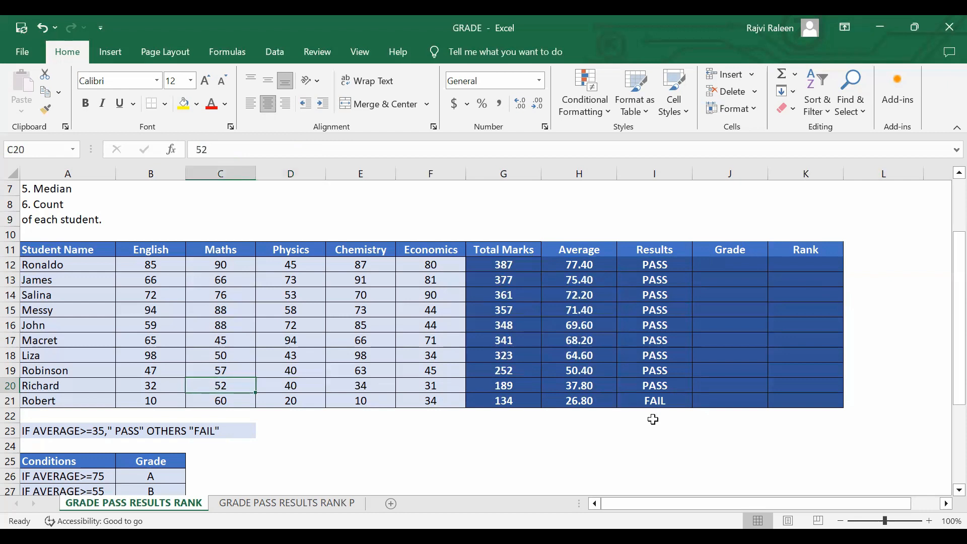
{"action": "type", "text": "35"}
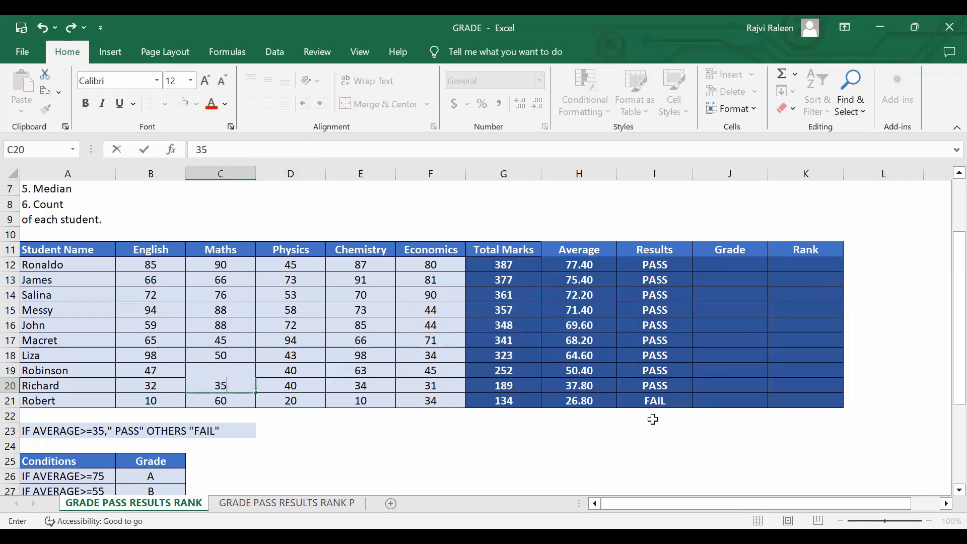
{"action": "key", "text": "Tab"}
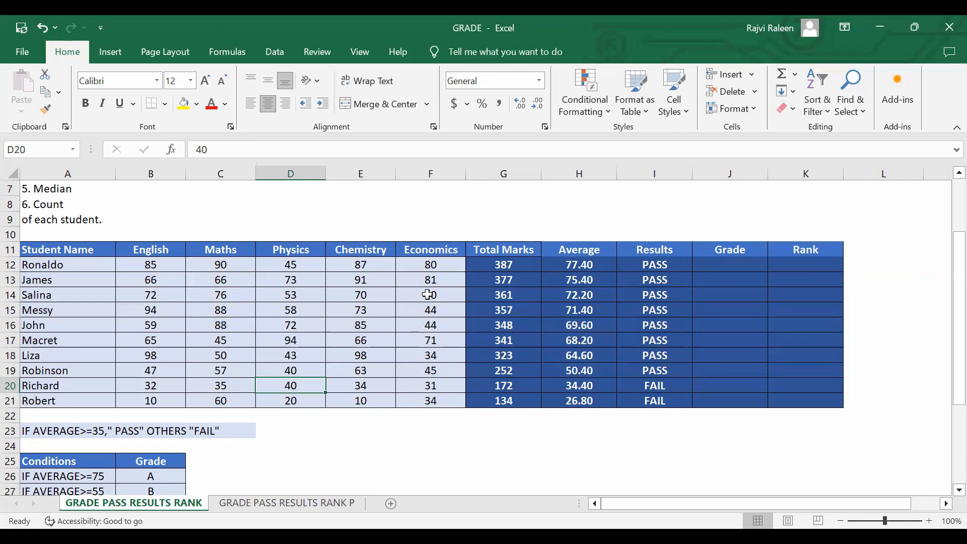
Set the row 14 student's Economics mark in F14 to 10.
{"action": "left_click", "coordinate": [429, 296]}
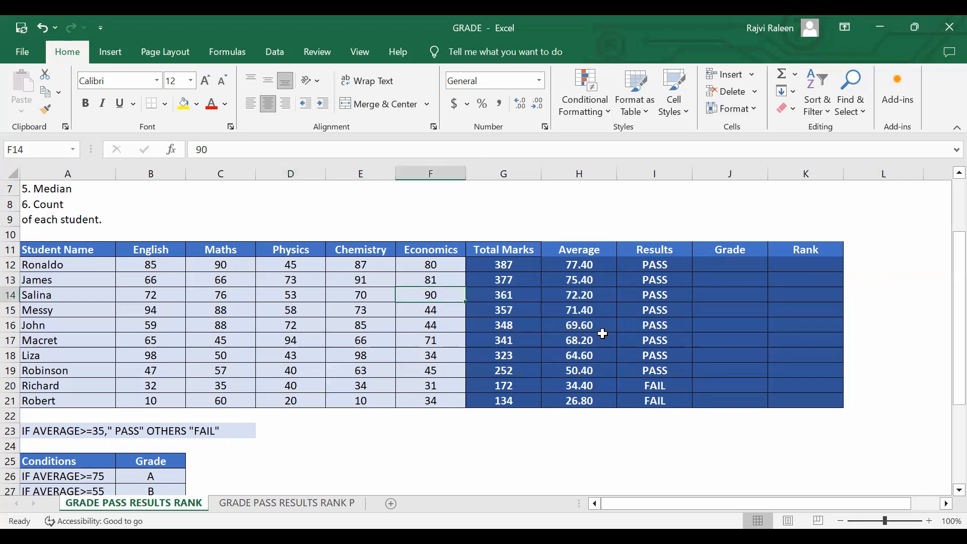
{"action": "type", "text": "1"}
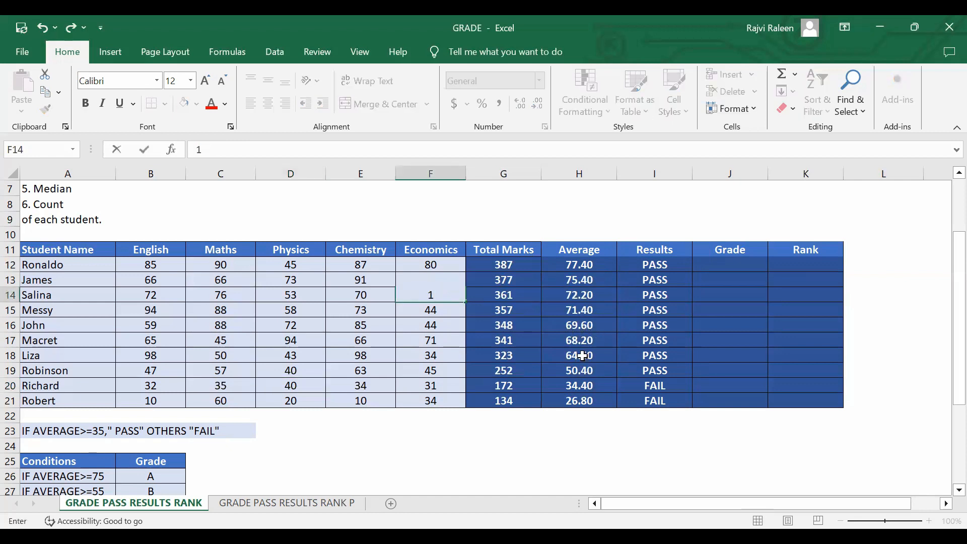
{"action": "type", "text": "0"}
{"action": "key", "text": "Return"}
{"action": "key", "text": "Up"}
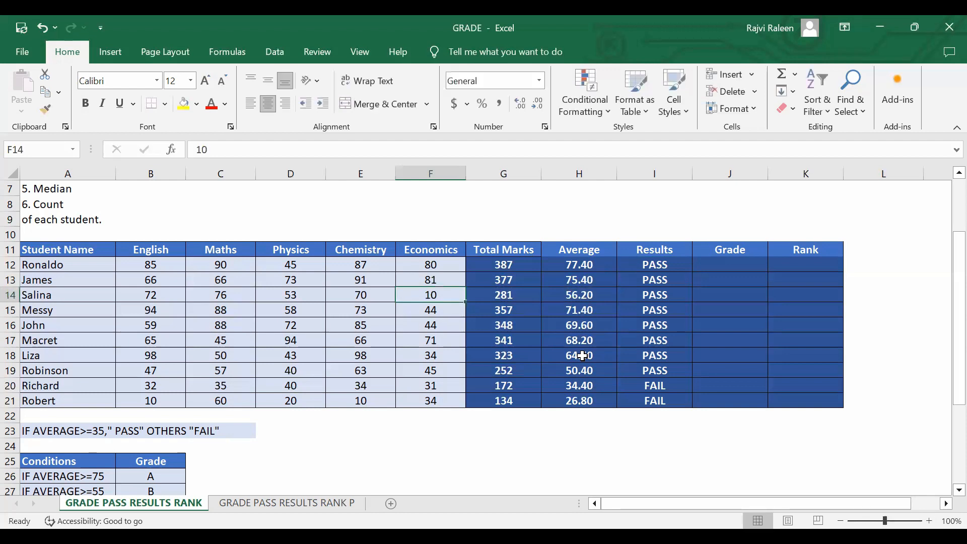
Set the row 14 student's English mark to 45 and Chemistry mark to 24.
{"action": "key", "text": "Left"}
{"action": "key", "text": "Left"}
{"action": "key", "text": "Left"}
{"action": "key", "text": "Left"}
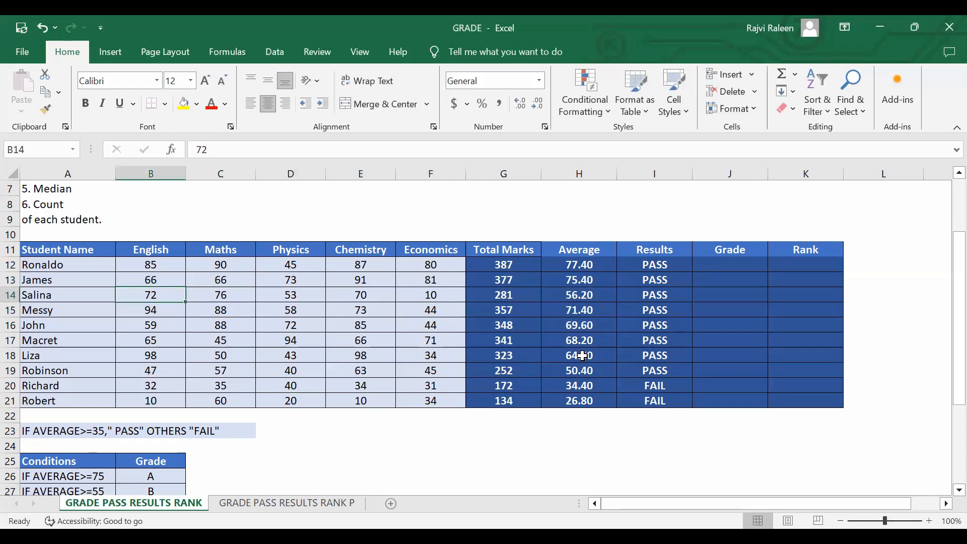
{"action": "type", "text": "45"}
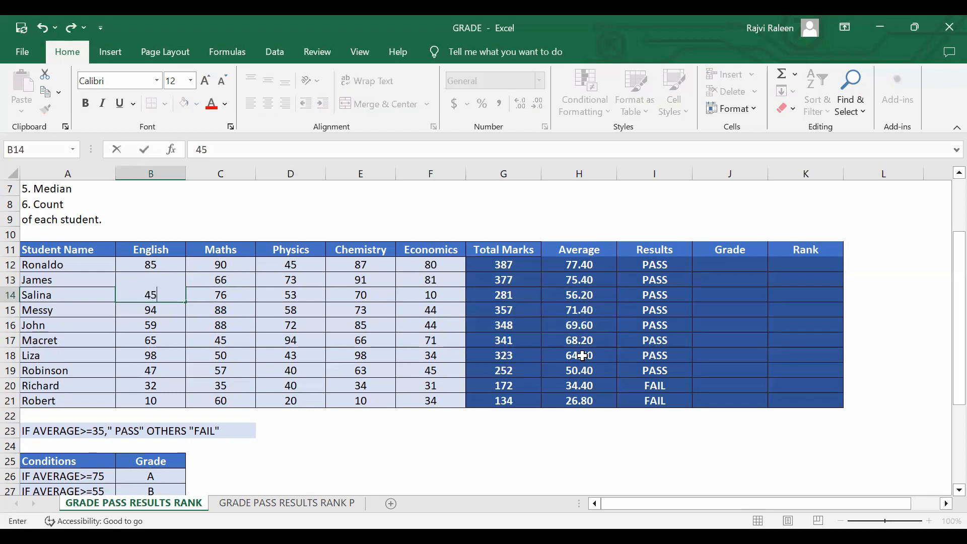
{"action": "key", "text": "Tab"}
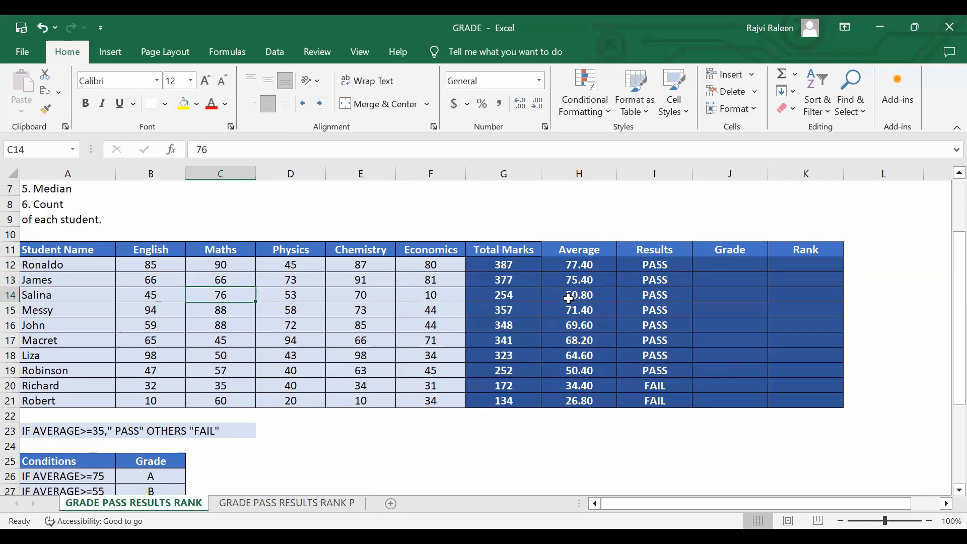
{"action": "left_click", "coordinate": [379, 295]}
{"action": "type", "text": "24"}
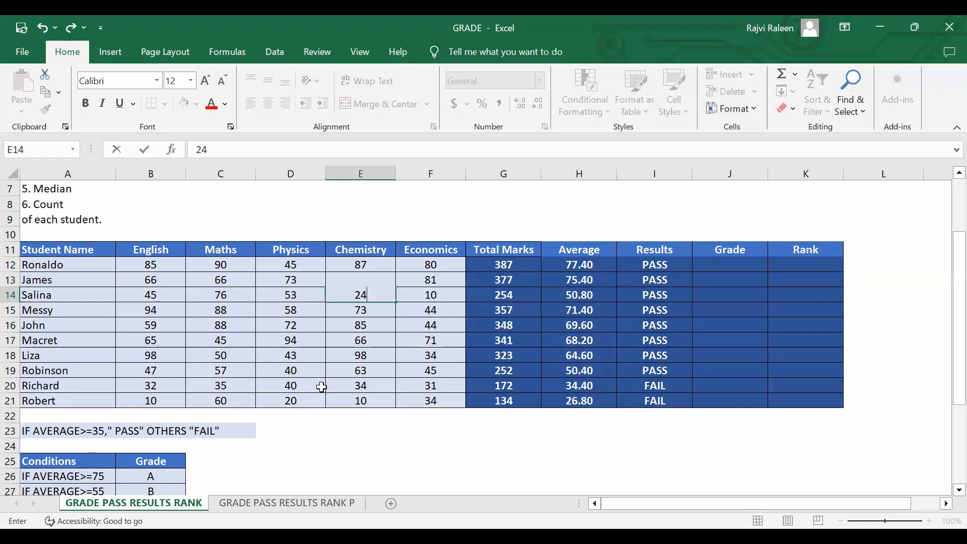
{"action": "key", "text": "Tab"}
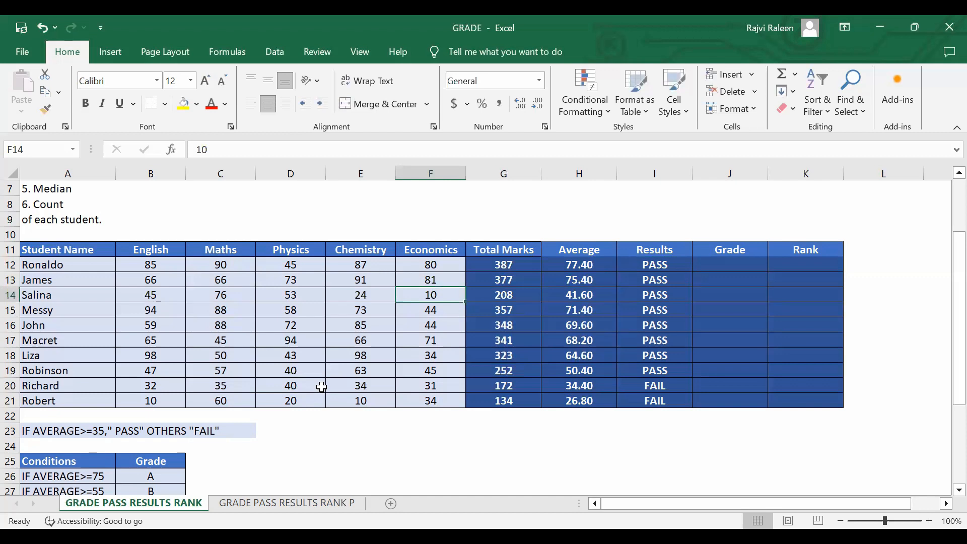
Set the row 14 student's Maths mark in C14 to 43 and select the student's average in H14.
{"action": "key", "text": "Left"}
{"action": "key", "text": "Left"}
{"action": "key", "text": "Left"}
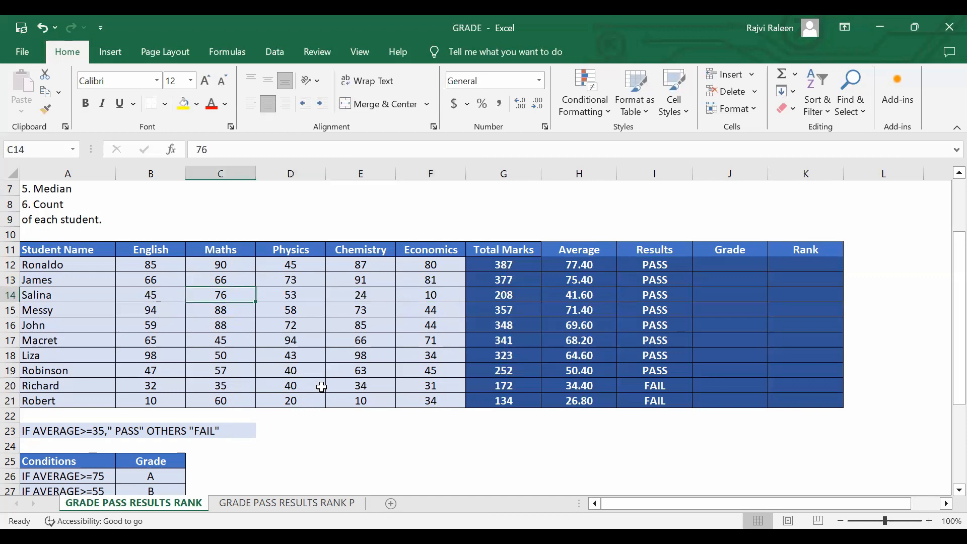
{"action": "type", "text": "43"}
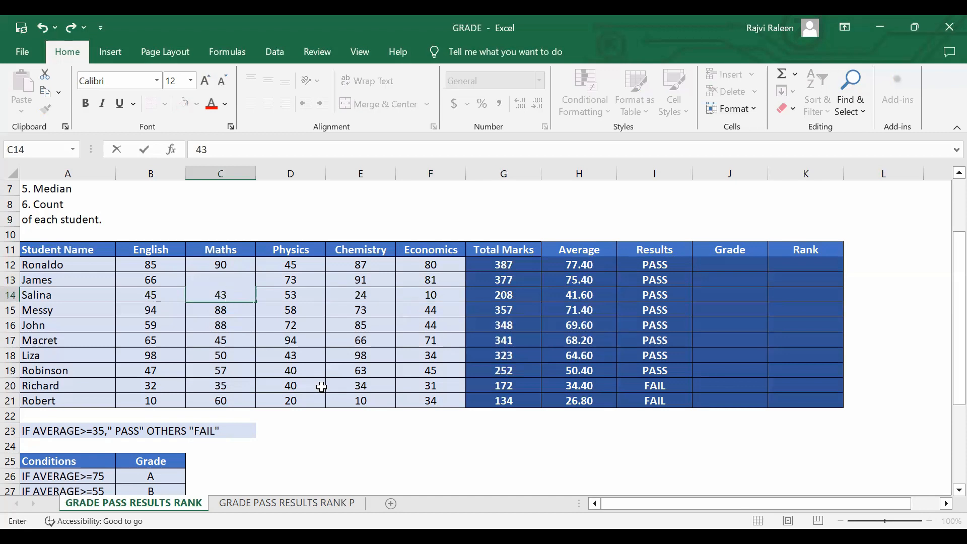
{"action": "key", "text": "Tab"}
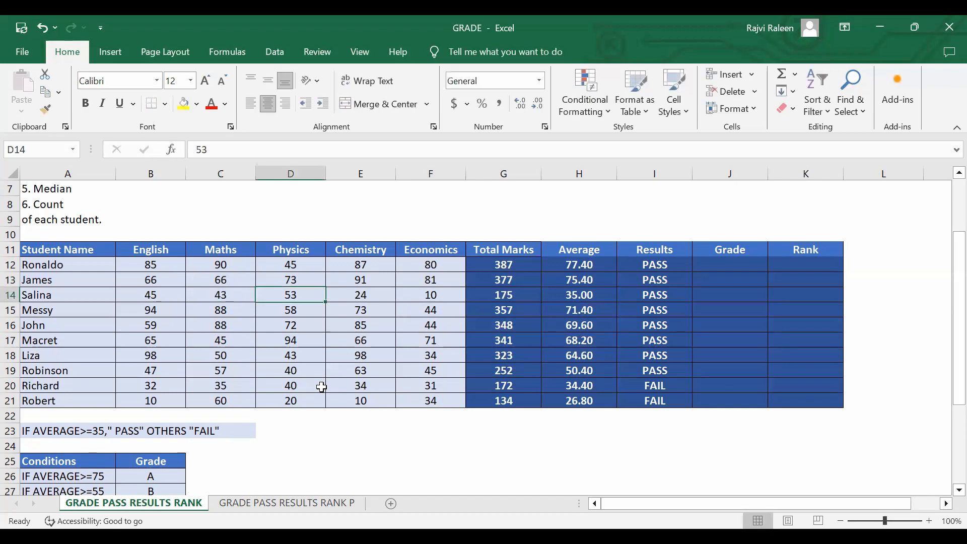
{"action": "key", "text": "Right"}
{"action": "key", "text": "Right"}
{"action": "key", "text": "Right"}
{"action": "key", "text": "Right"}
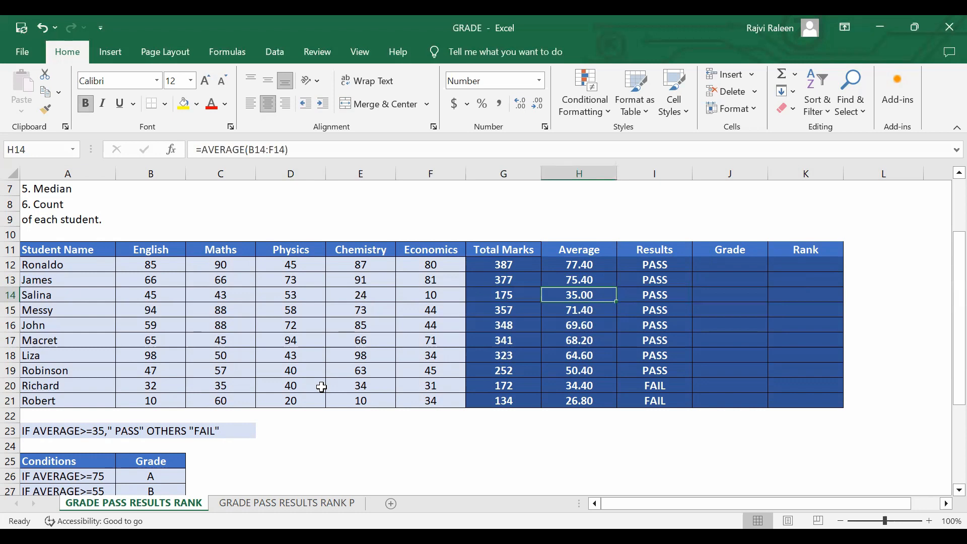
Check the pass/fail formula in I12 and select J12, the first cell of the Grade column.
{"action": "left_click", "coordinate": [733, 269]}
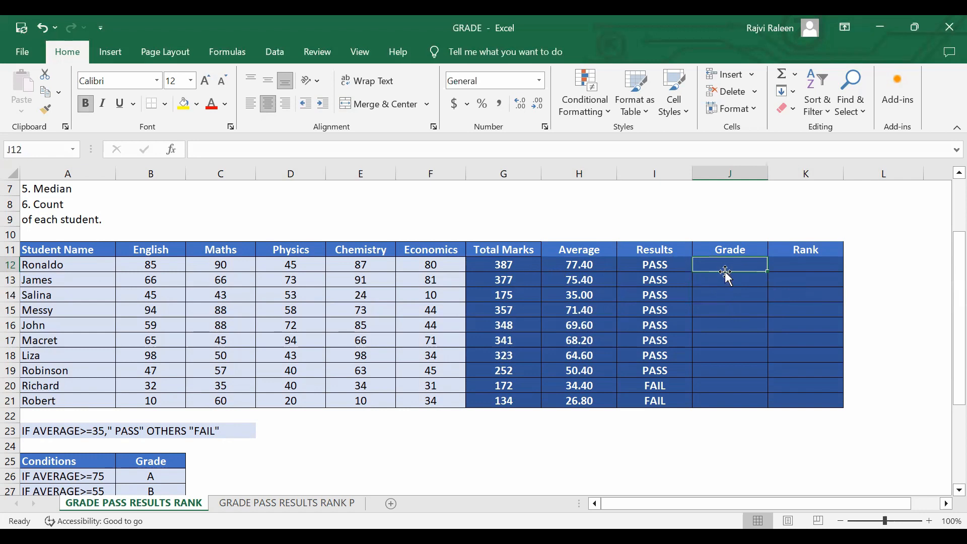
{"action": "left_click", "coordinate": [679, 267]}
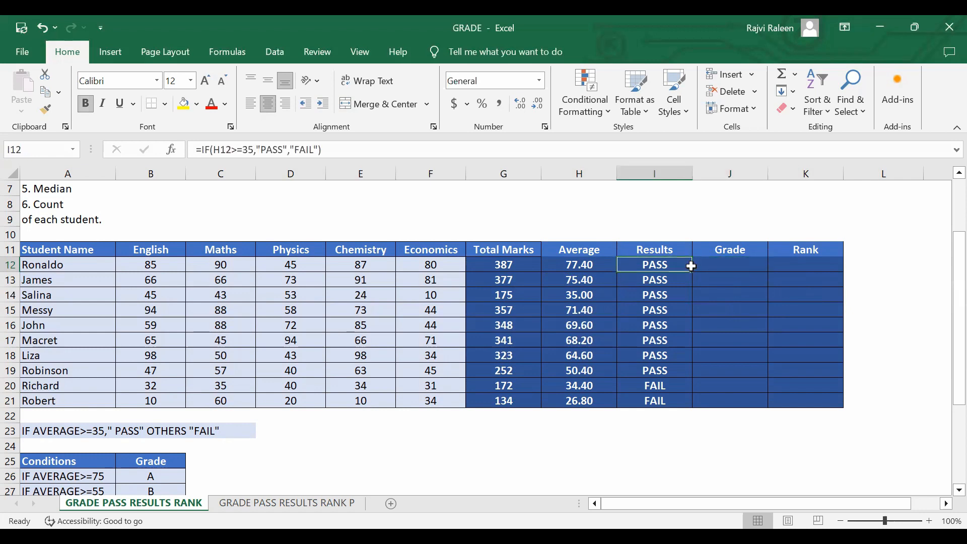
{"action": "left_click", "coordinate": [716, 268]}
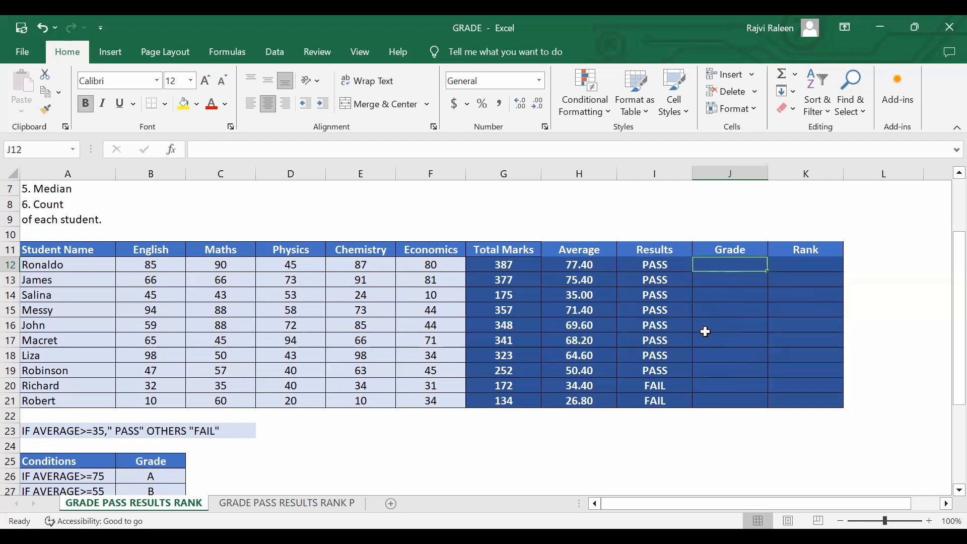
Examine the grade conditions table in A25:B30 alongside the students' averages in the marks table.
{"action": "scroll", "coordinate": [582, 319], "scroll_direction": "down", "scroll_amount": 1}
{"action": "scroll", "coordinate": [151, 418], "scroll_direction": "down", "scroll_amount": 2}
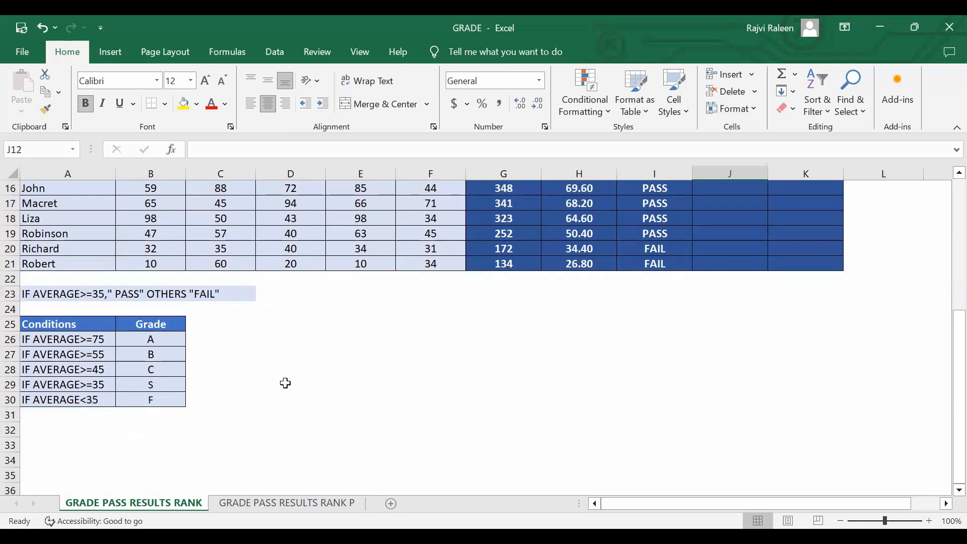
{"action": "scroll", "coordinate": [292, 381], "scroll_direction": "up", "scroll_amount": 2}
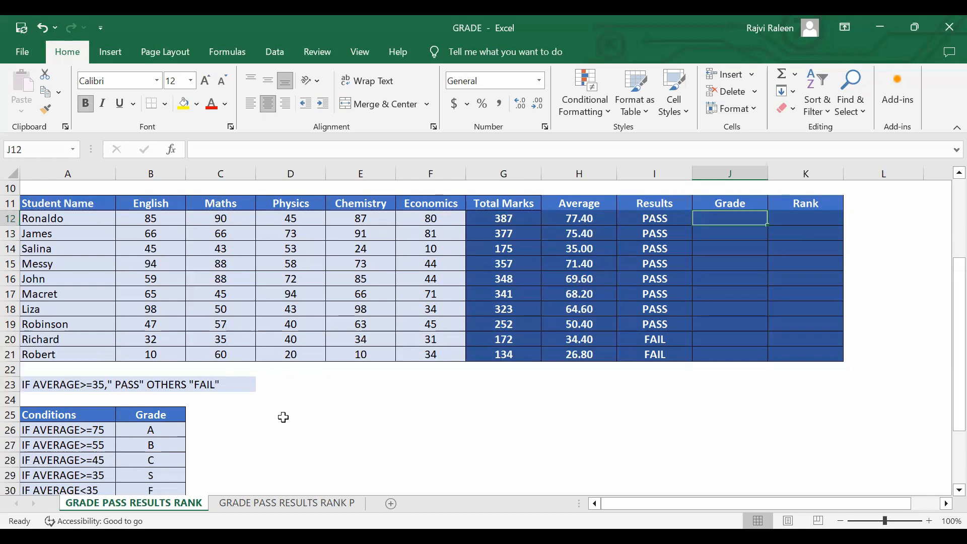
{"action": "scroll", "coordinate": [284, 419], "scroll_direction": "down", "scroll_amount": 1}
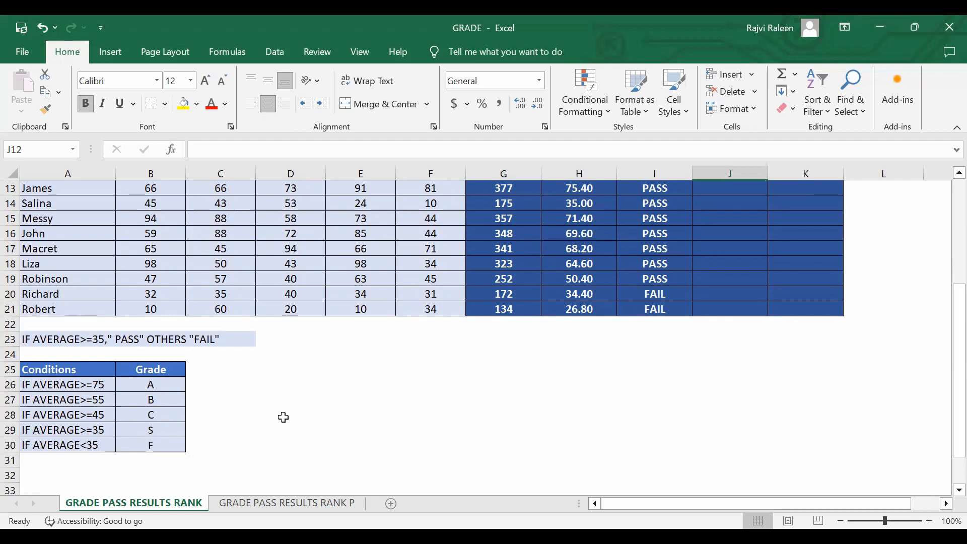
{"action": "scroll", "coordinate": [284, 418], "scroll_direction": "up", "scroll_amount": 2}
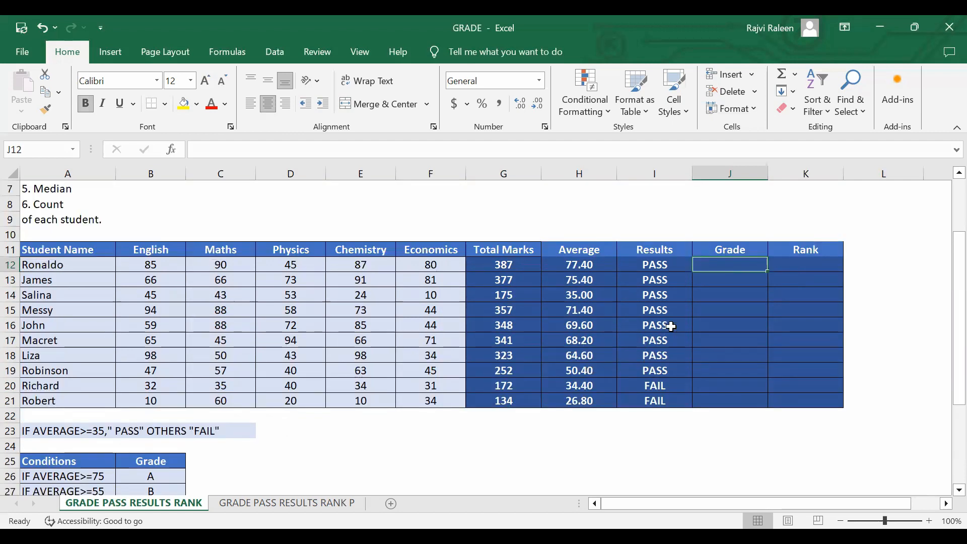
{"action": "scroll", "coordinate": [274, 386], "scroll_direction": "down", "scroll_amount": 1}
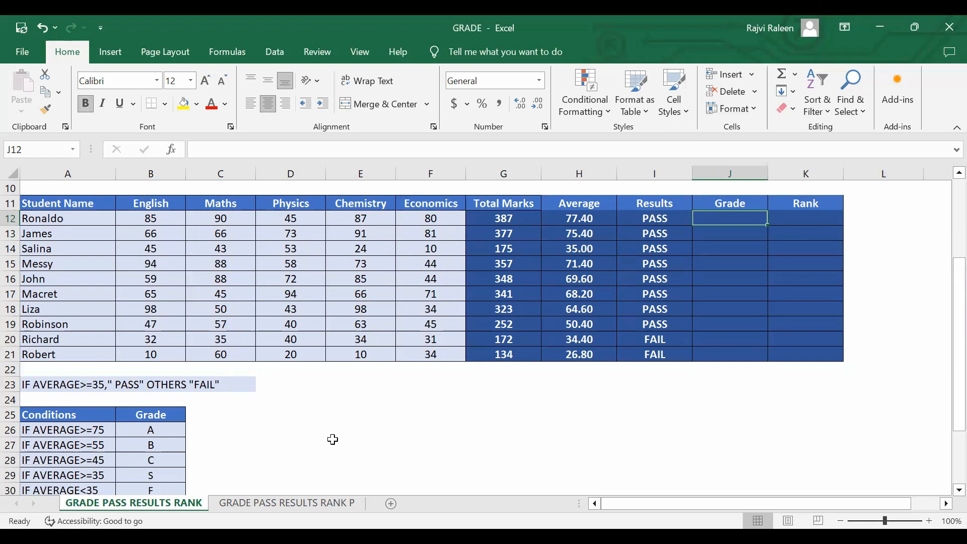
{"action": "scroll", "coordinate": [312, 419], "scroll_direction": "down", "scroll_amount": 1}
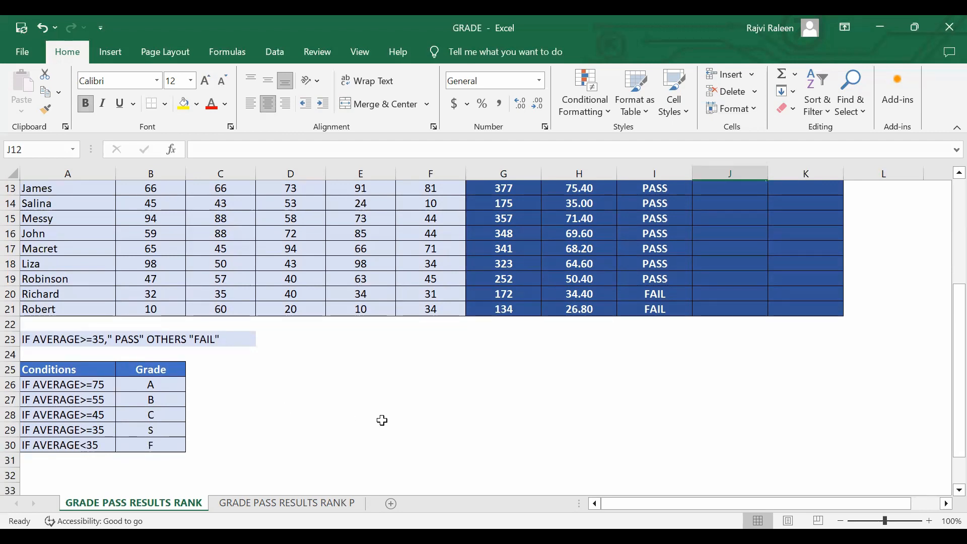
{"action": "scroll", "coordinate": [382, 419], "scroll_direction": "up", "scroll_amount": 3}
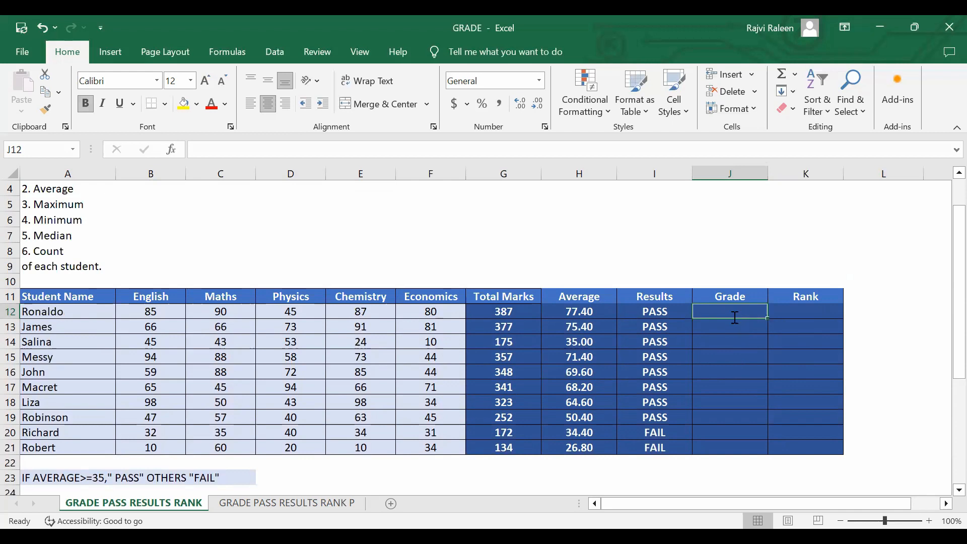
{"action": "type", "text": "="}
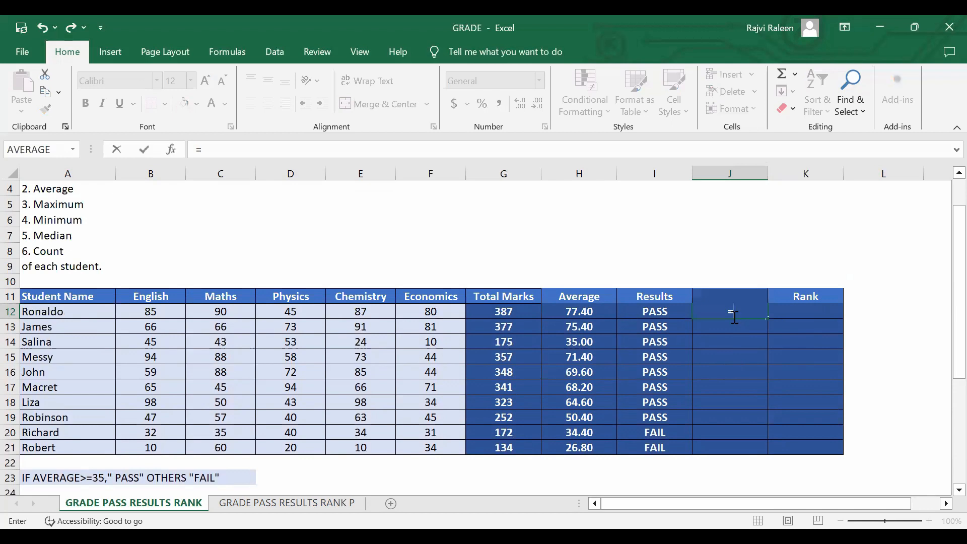
{"action": "type", "text": "IF("}
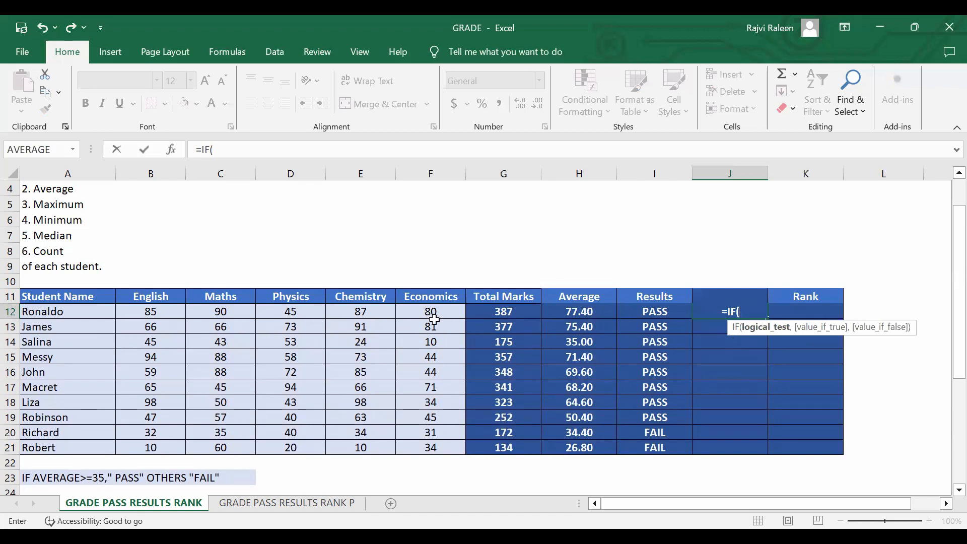
{"action": "left_click", "coordinate": [505, 313]}
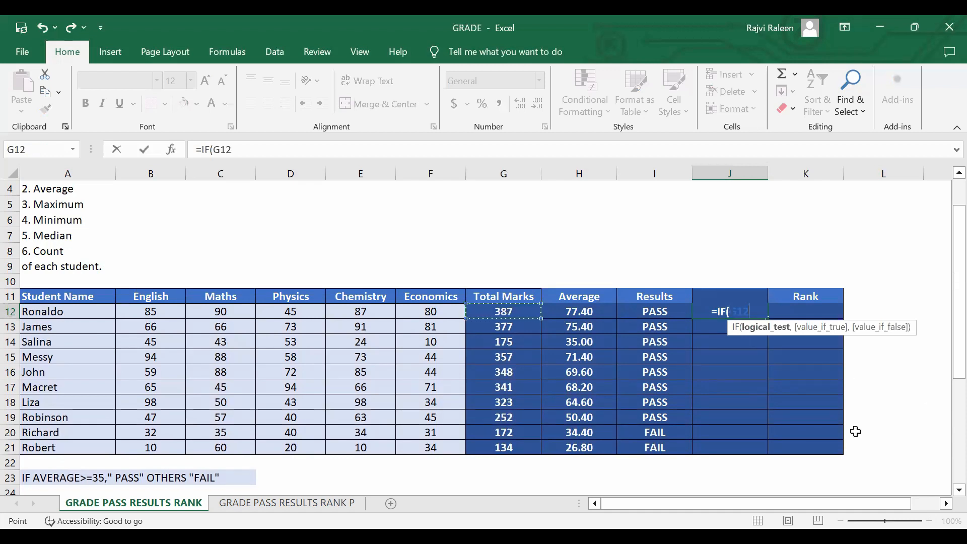
{"action": "type", "text": ","}
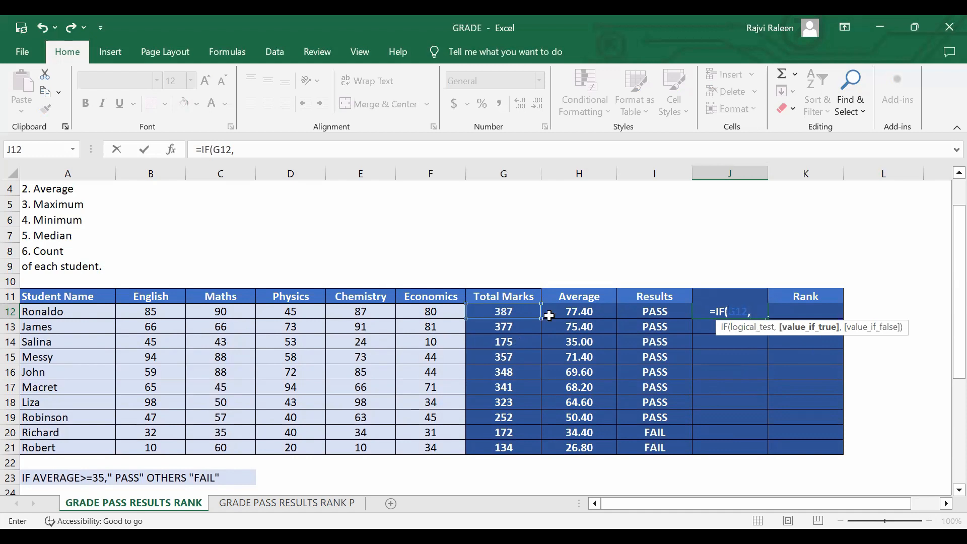
{"action": "scroll", "coordinate": [99, 411], "scroll_direction": "down", "scroll_amount": 3}
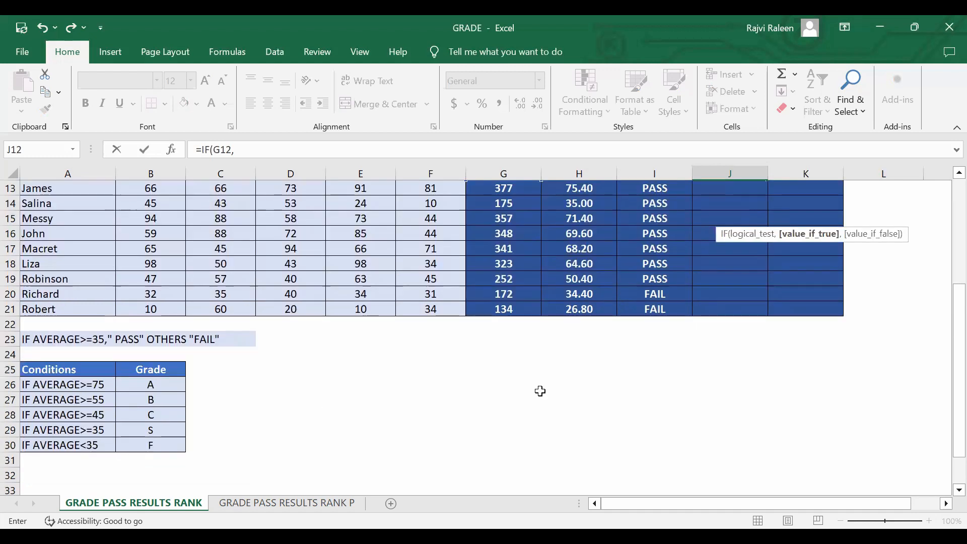
{"action": "scroll", "coordinate": [603, 329], "scroll_direction": "up", "scroll_amount": 2}
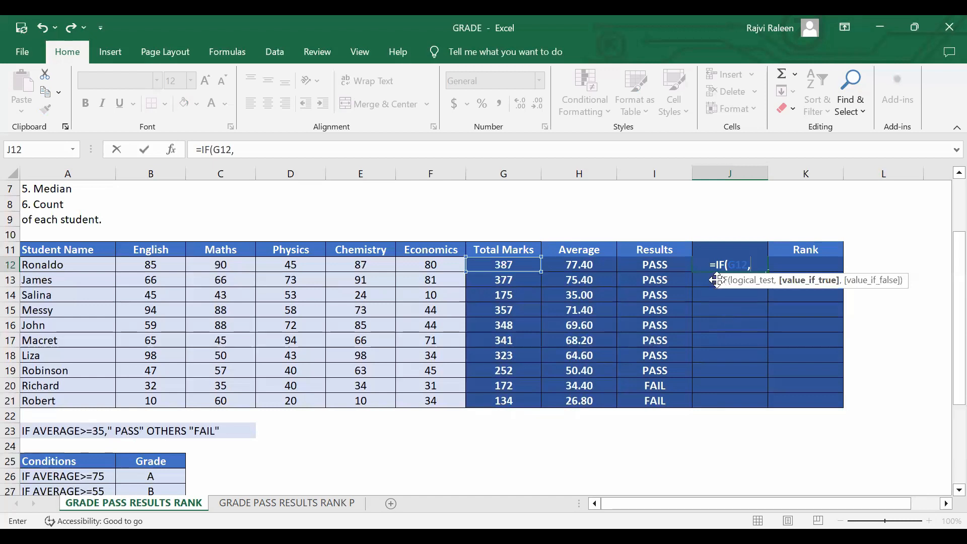
{"action": "key", "text": "BackSpace"}
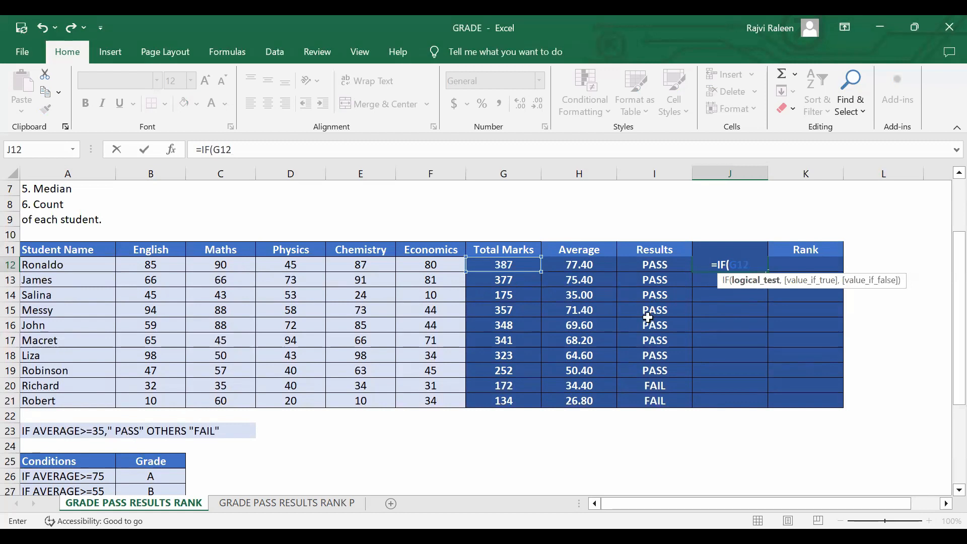
{"action": "key", "text": "Escape"}
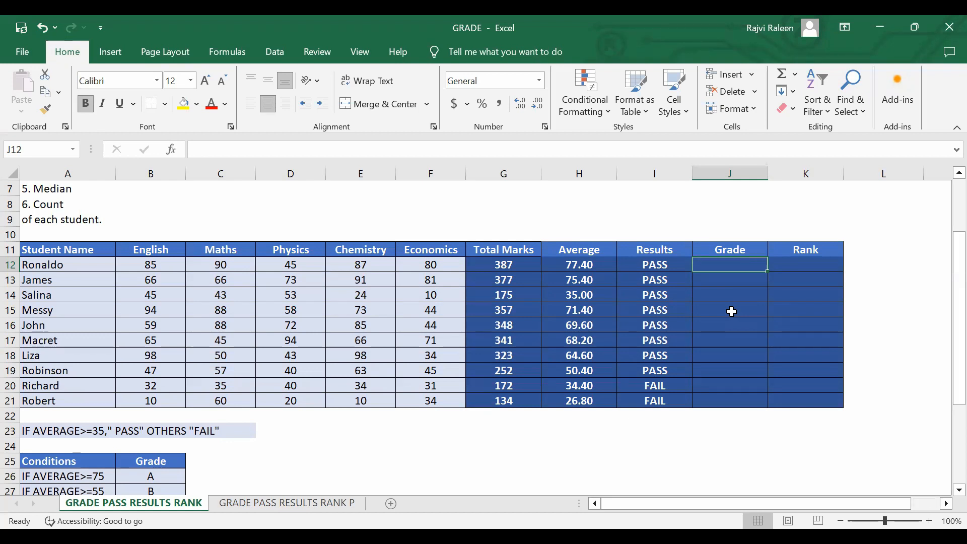
Start an IF formula in J12 with H12>=75 as its logical test.
{"action": "type", "text": "=I"}
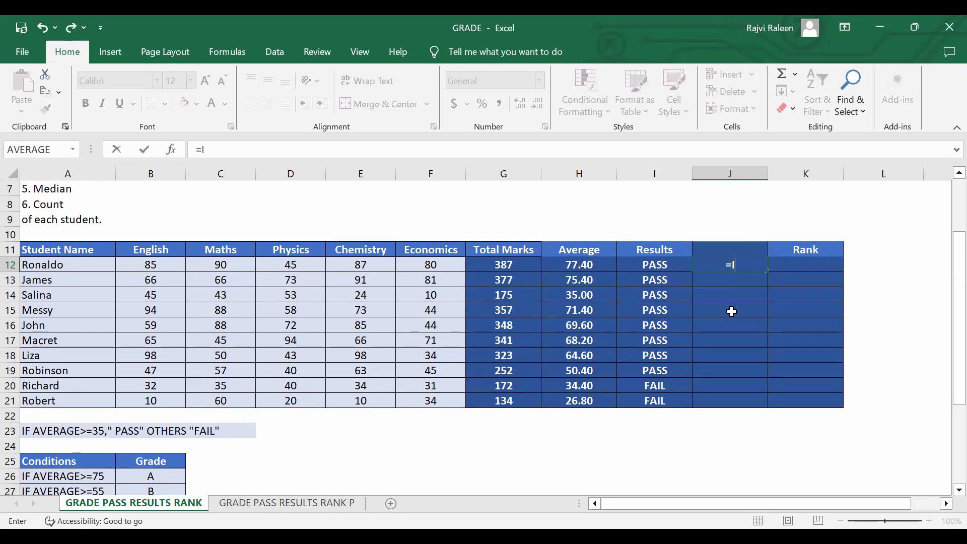
{"action": "type", "text": "F"}
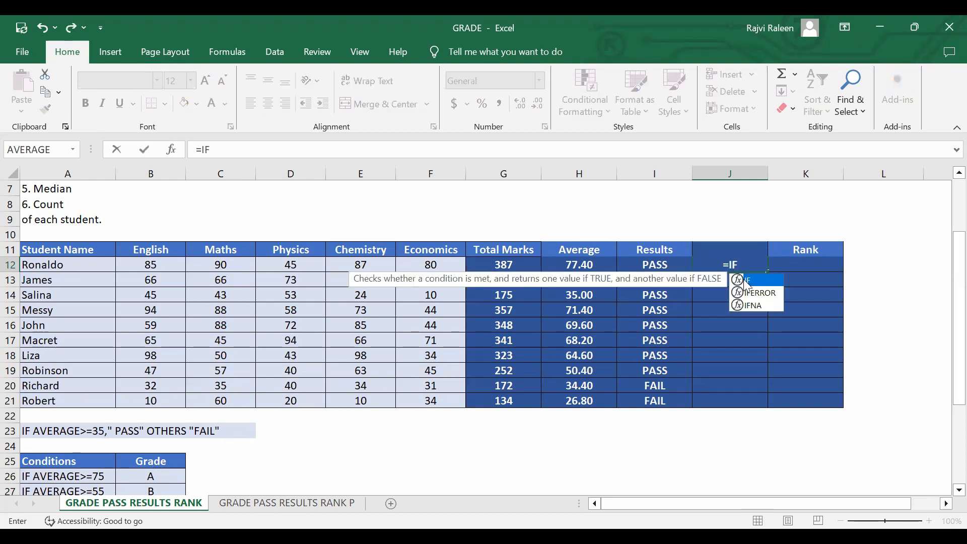
{"action": "double_click", "coordinate": [747, 281]}
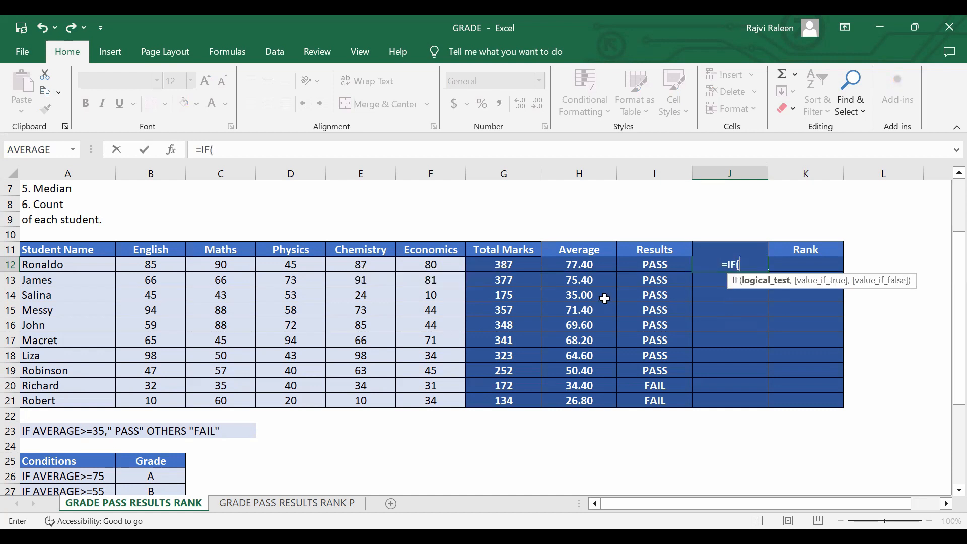
{"action": "left_click", "coordinate": [572, 267]}
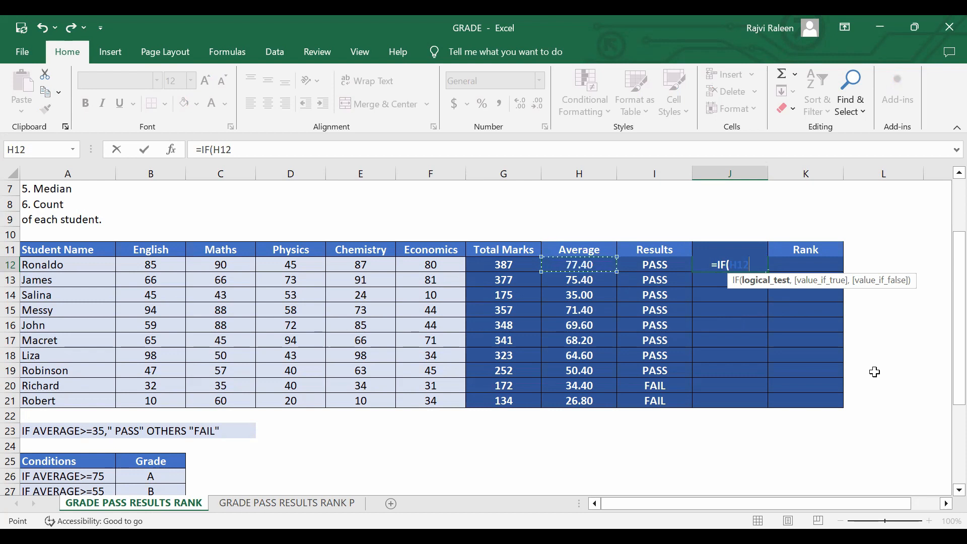
{"action": "type", "text": ">="}
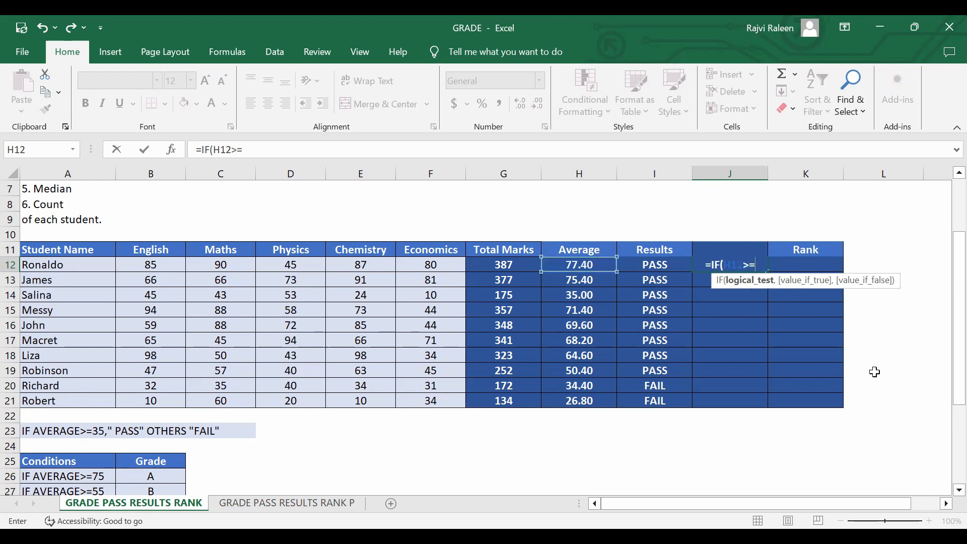
{"action": "type", "text": "75,"}
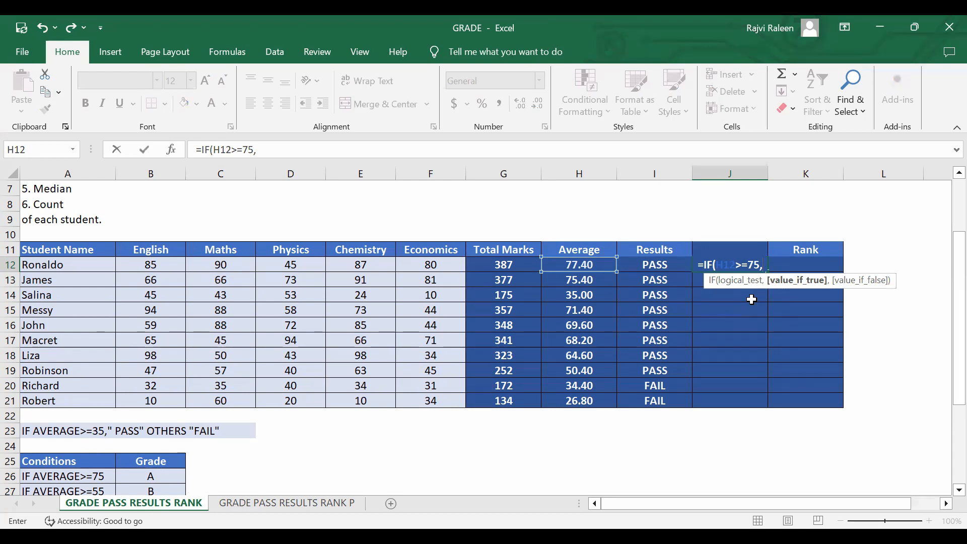
Add "A" as the value-if-true argument of the IF formula in J12.
{"action": "type", "text": "\"A"}
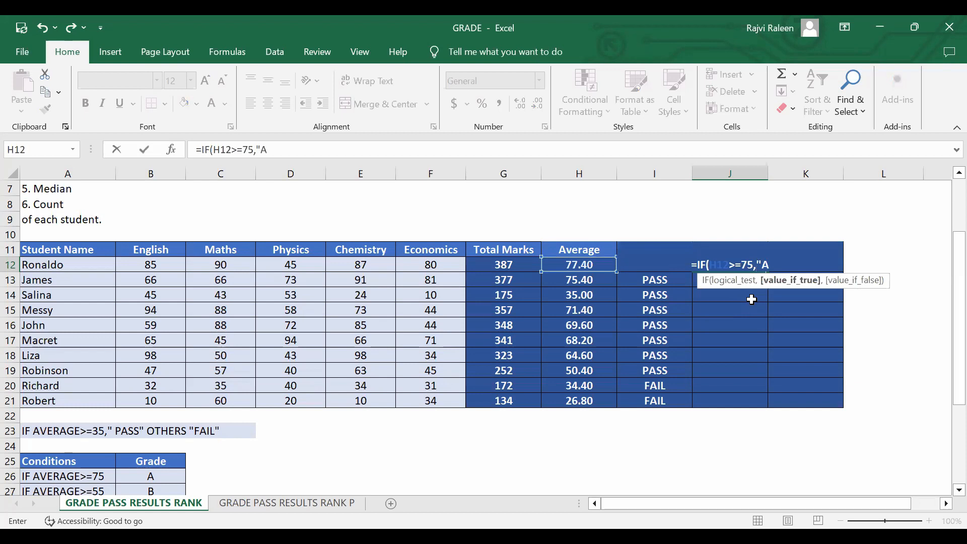
{"action": "type", "text": "\""}
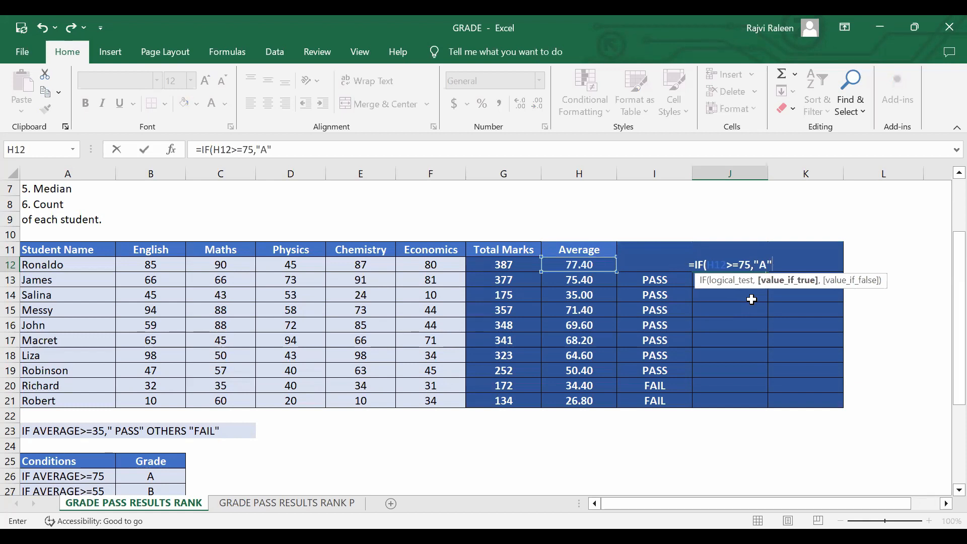
{"action": "type", "text": ","}
Begin a nested IF function as the value-if-false argument of the formula in J12.
{"action": "scroll", "coordinate": [503, 346], "scroll_direction": "down", "scroll_amount": 2}
{"action": "scroll", "coordinate": [503, 346], "scroll_direction": "up", "scroll_amount": 2}
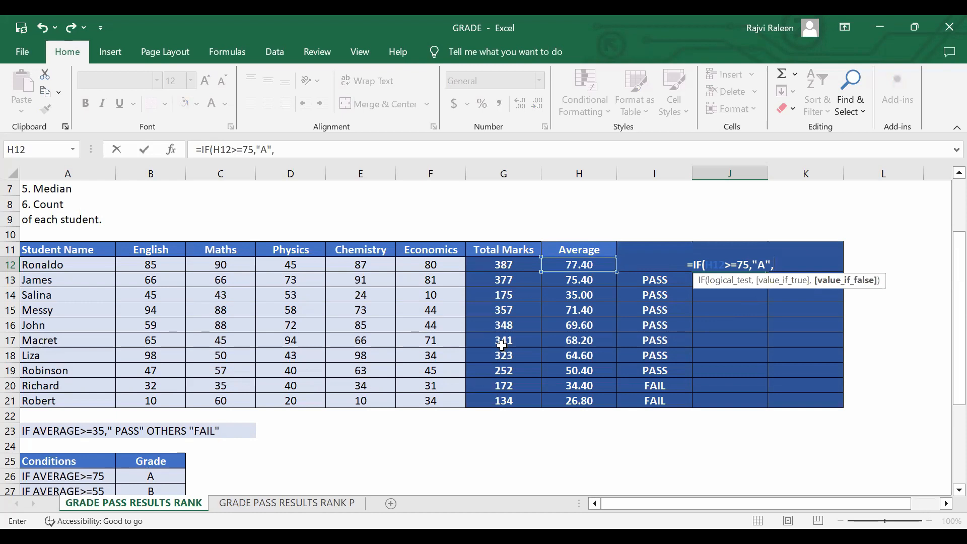
{"action": "scroll", "coordinate": [795, 342], "scroll_direction": "down", "scroll_amount": 1}
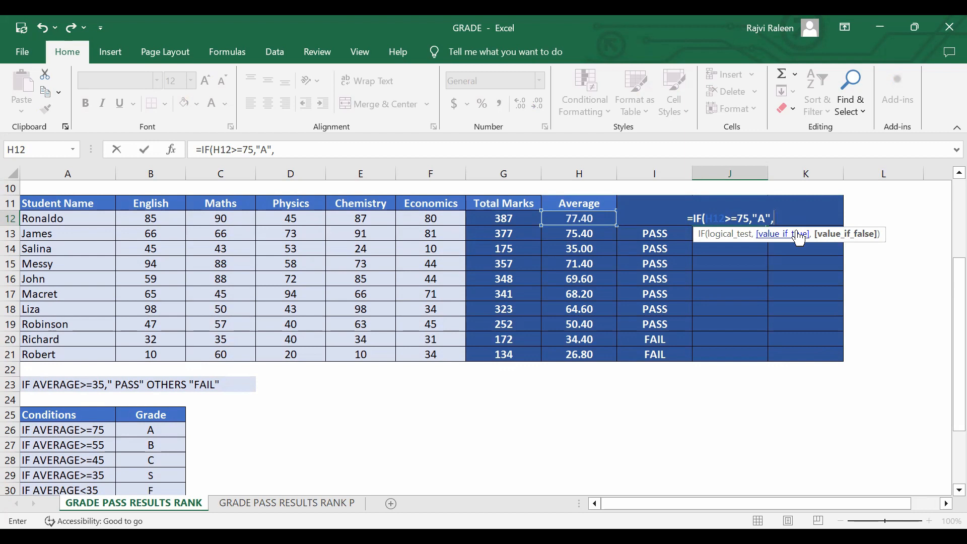
{"action": "type", "text": "I"}
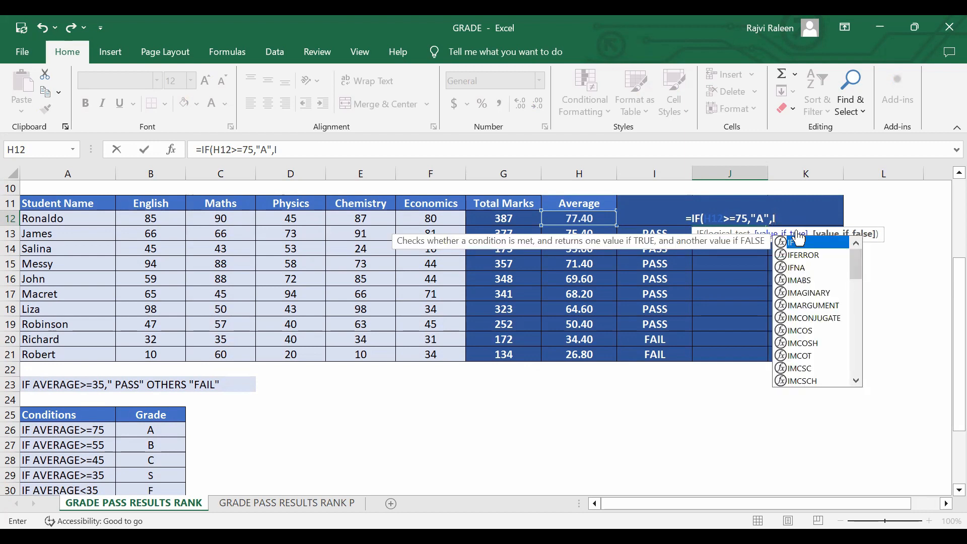
{"action": "type", "text": "F"}
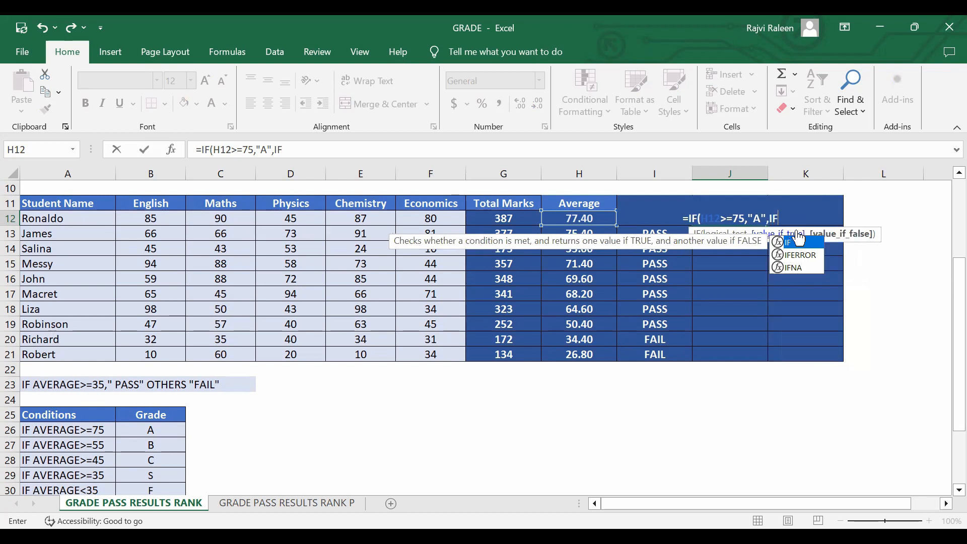
{"action": "type", "text": "("}
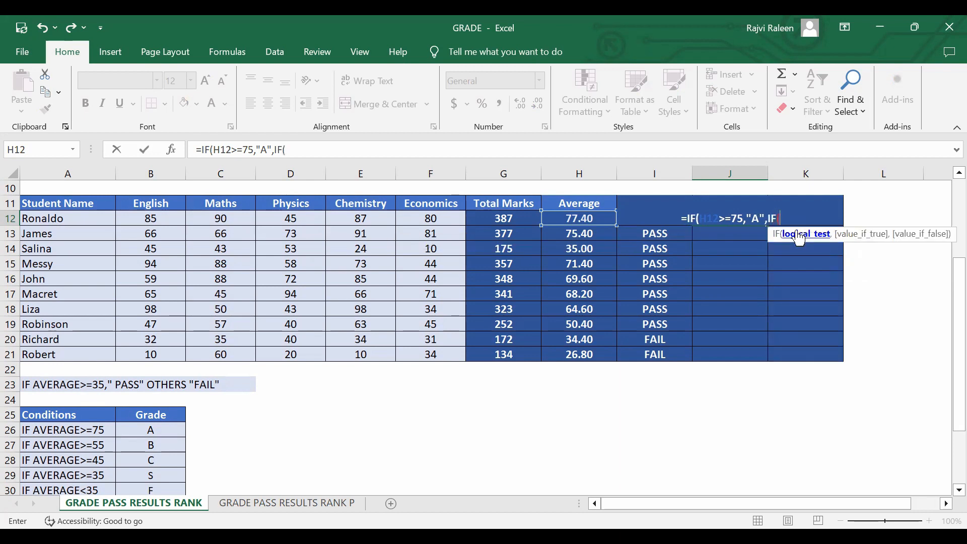
Give the nested IF the logical test H12>=55 and "B" as its value if true.
{"action": "left_click", "coordinate": [574, 220]}
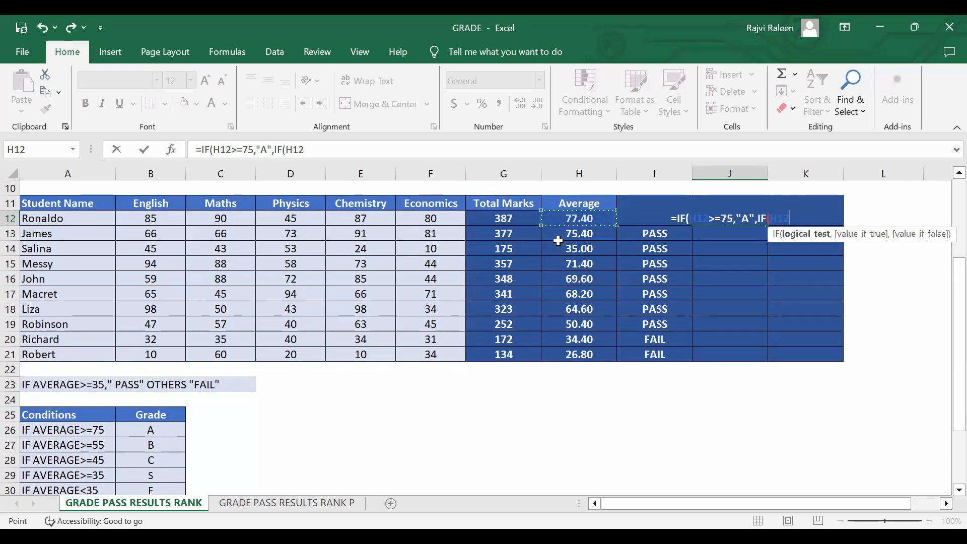
{"action": "type", "text": ">="}
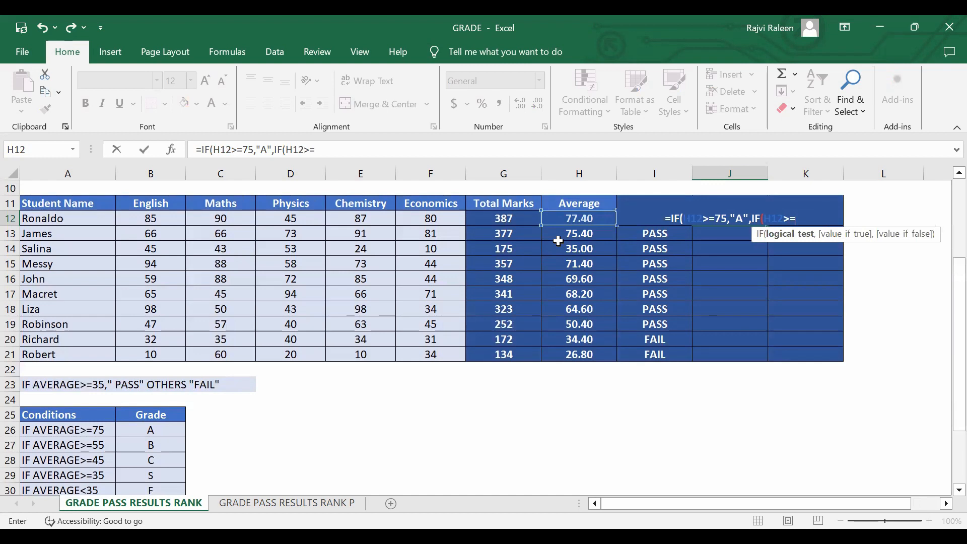
{"action": "type", "text": "55,\""}
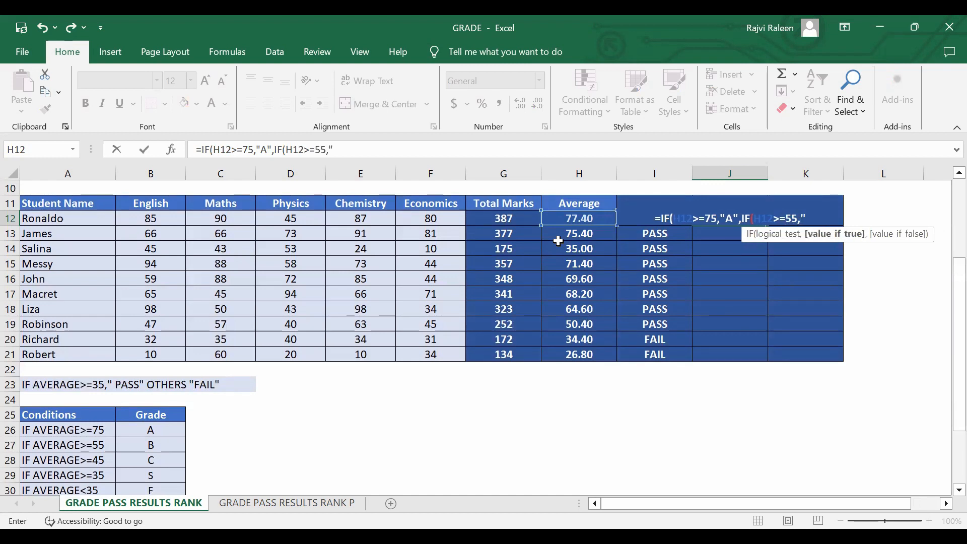
{"action": "type", "text": "B"}
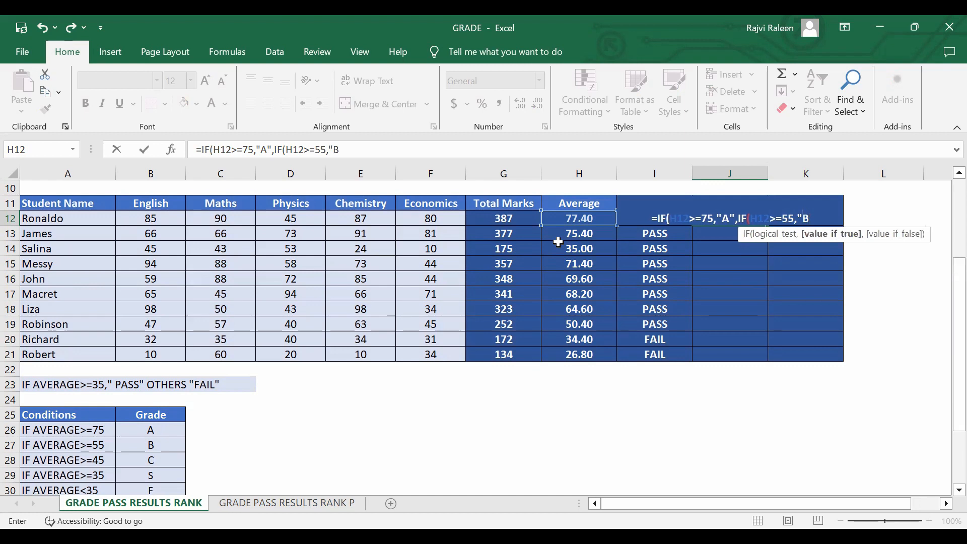
{"action": "type", "text": "\""}
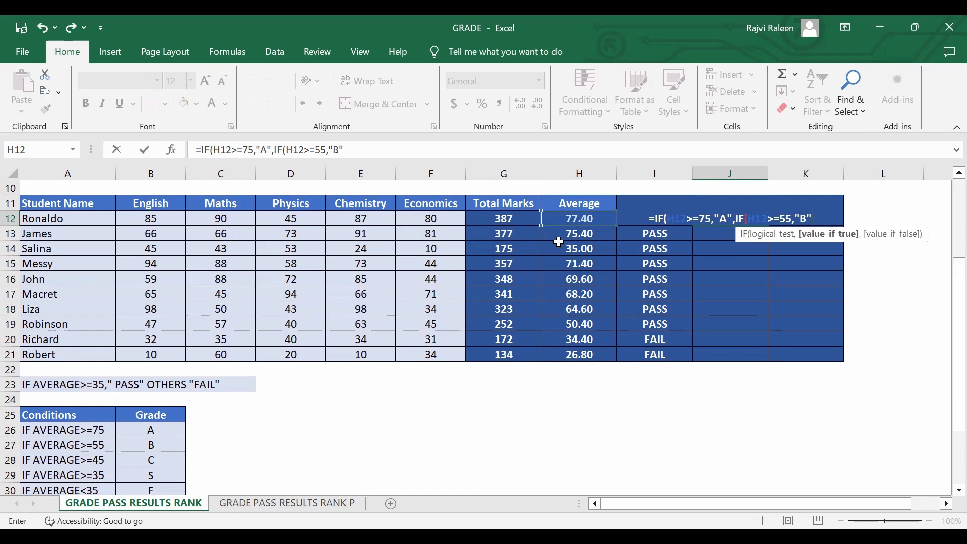
{"action": "type", "text": ","}
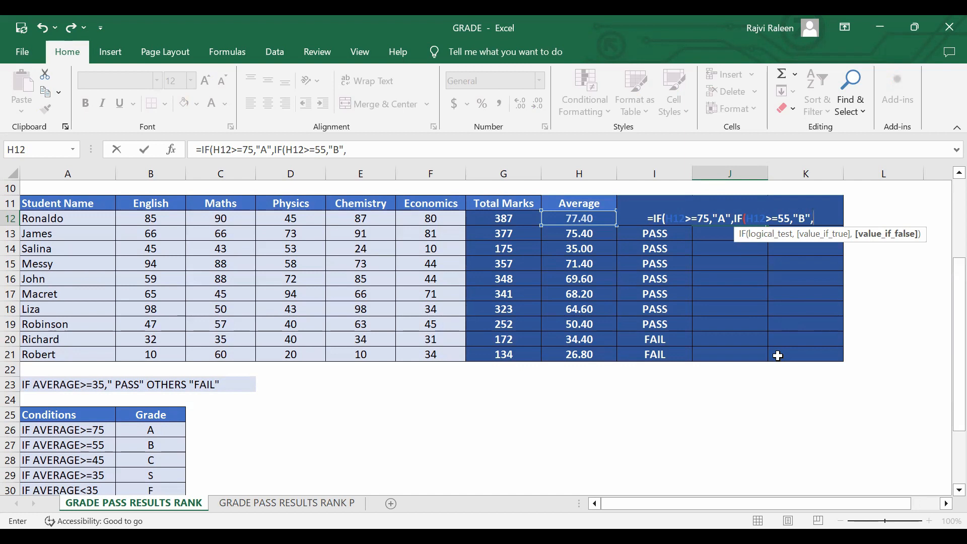
Nest a third IF in the J12 formula that returns "C" when H12>=45.
{"action": "type", "text": "IF"}
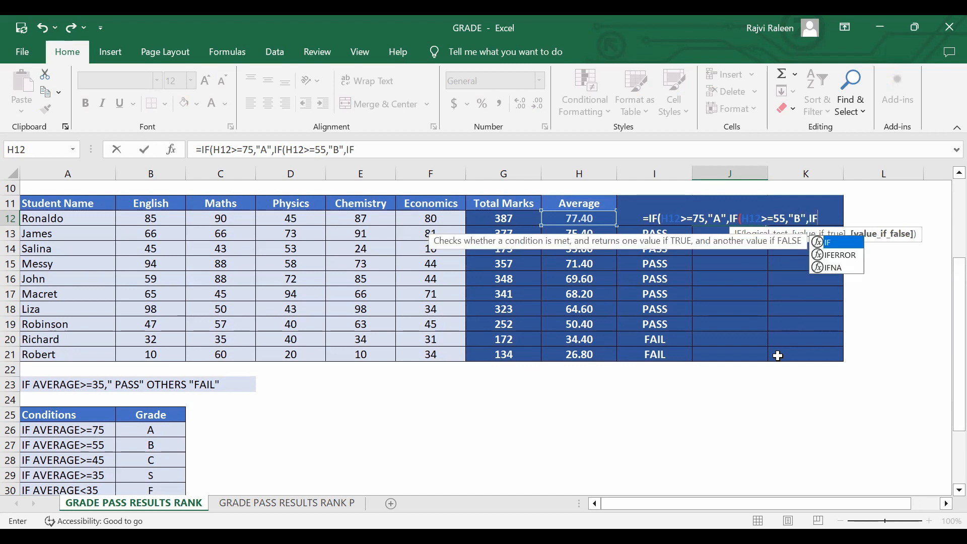
{"action": "type", "text": "("}
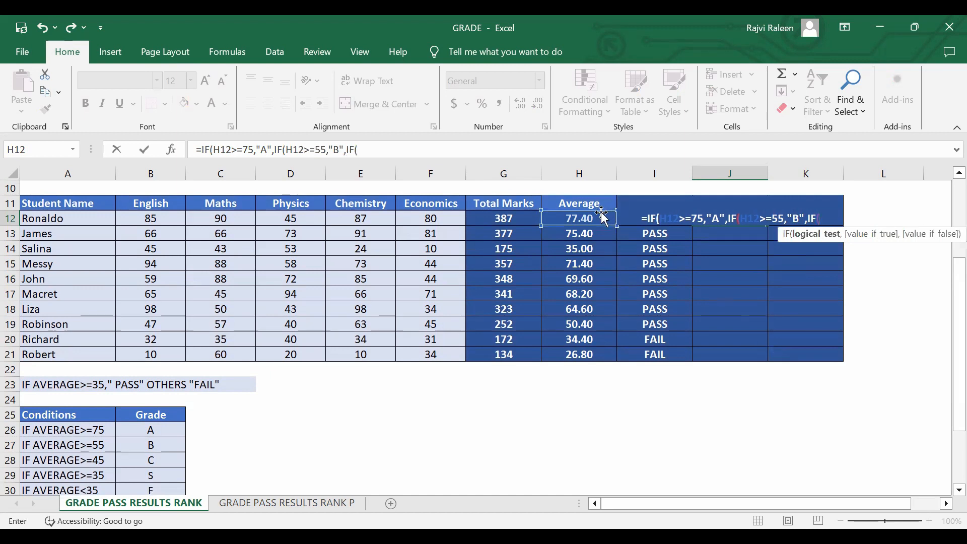
{"action": "left_click", "coordinate": [584, 221]}
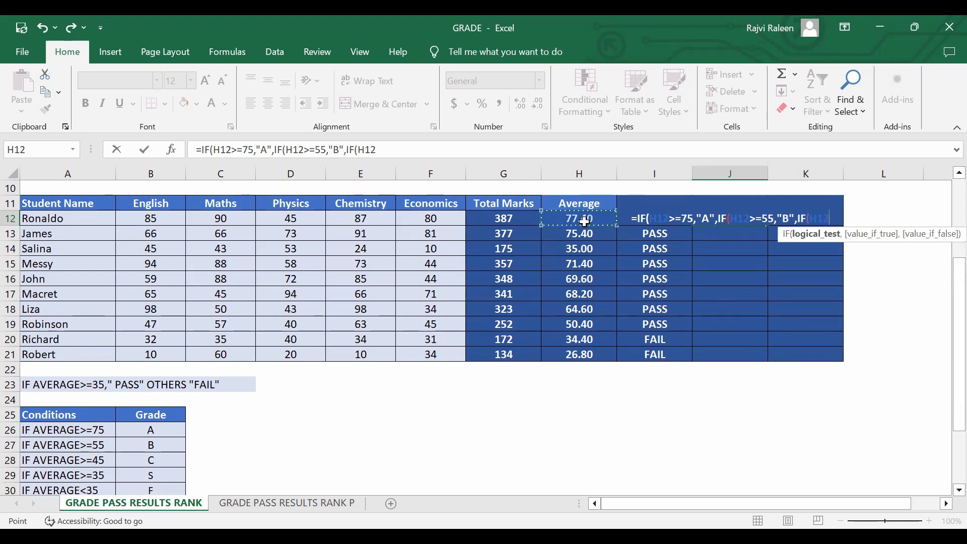
{"action": "type", "text": ">="}
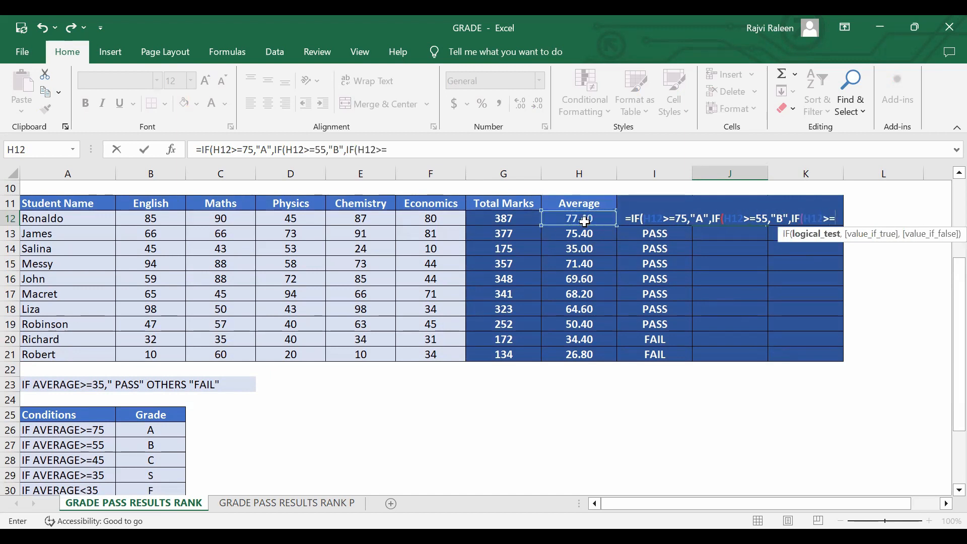
{"action": "type", "text": "45"}
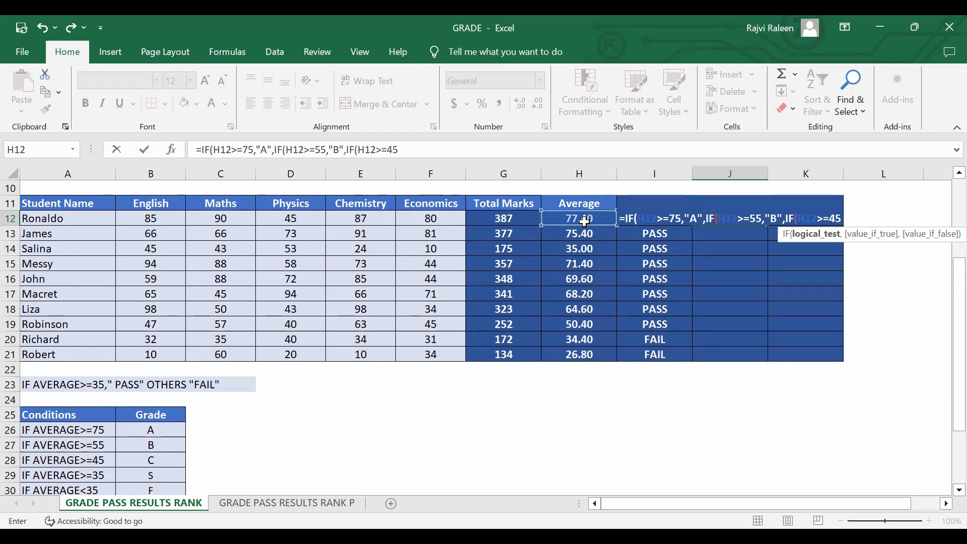
{"action": "type", "text": ",\""}
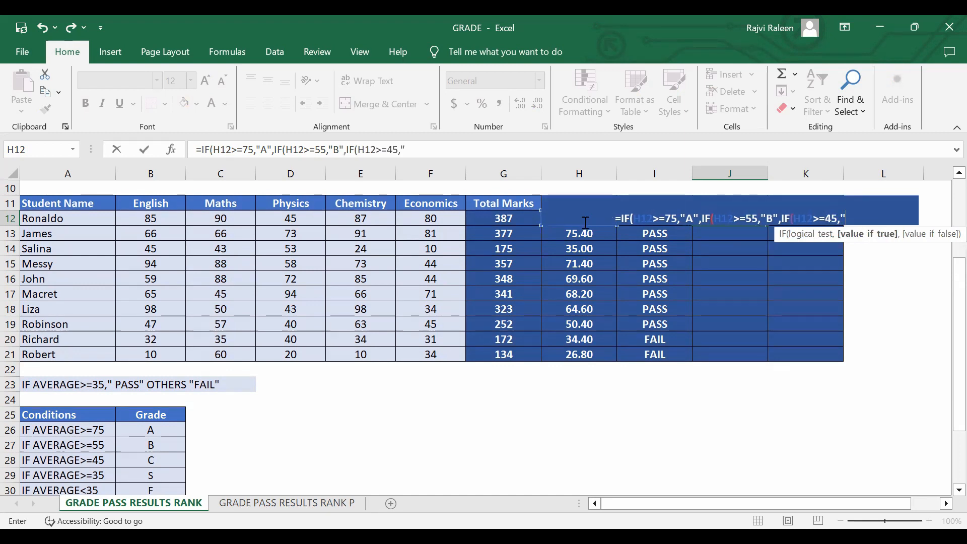
{"action": "type", "text": "C"}
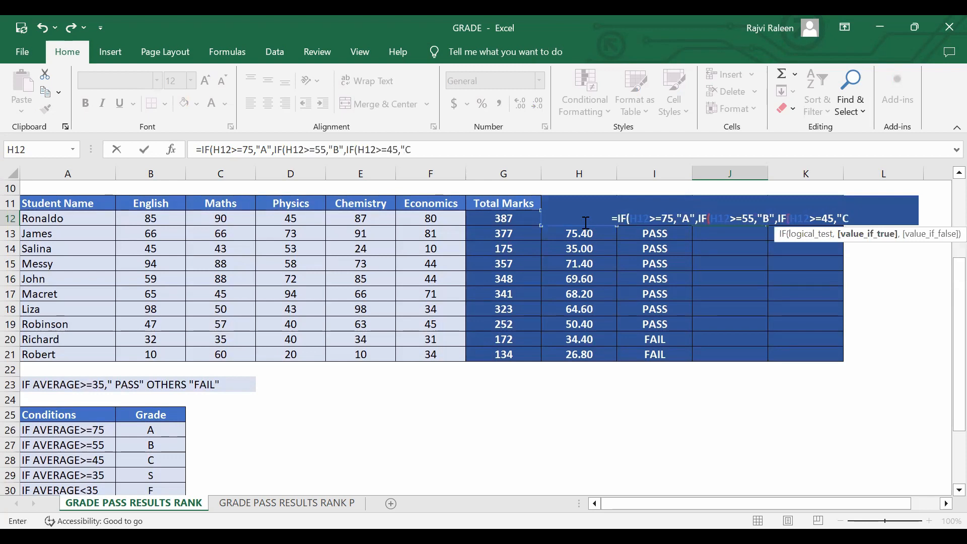
{"action": "type", "text": "\",IF("}
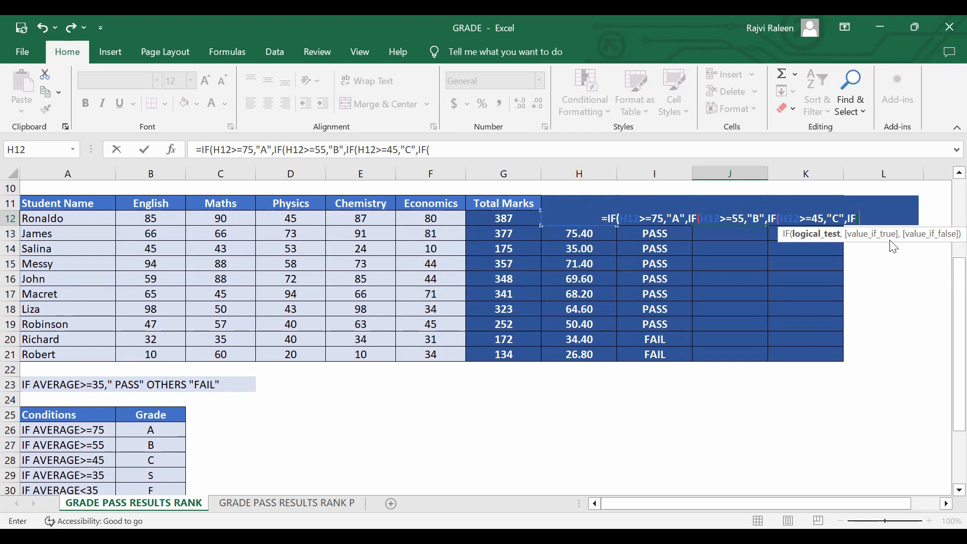
Nest a fourth IF in the J12 formula that returns "S" when H12>=35.
{"action": "type", "text": "H12"}
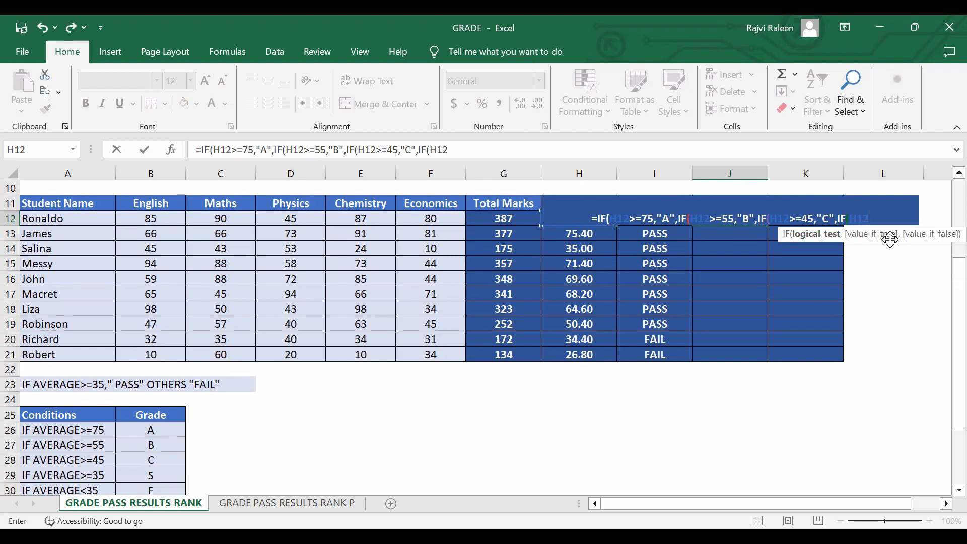
{"action": "type", "text": ">"}
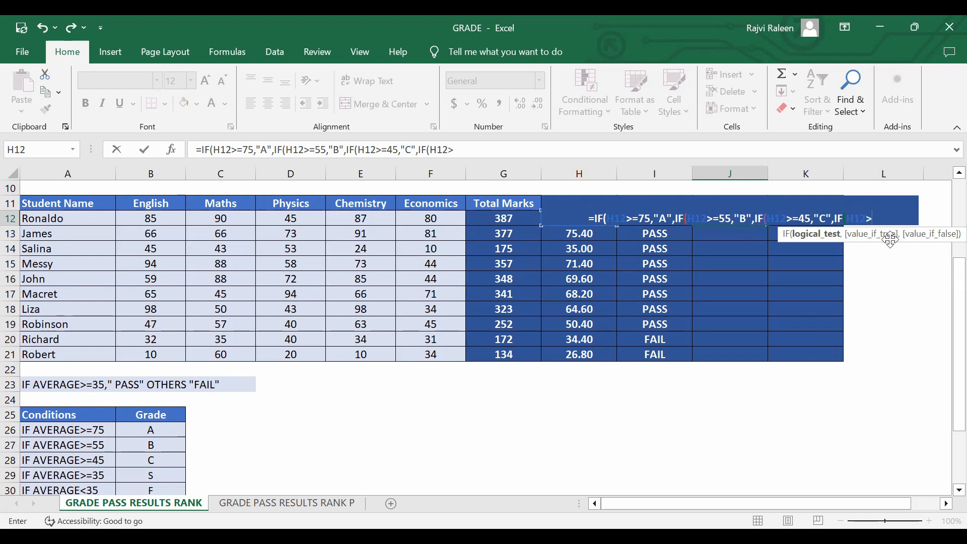
{"action": "type", "text": "="}
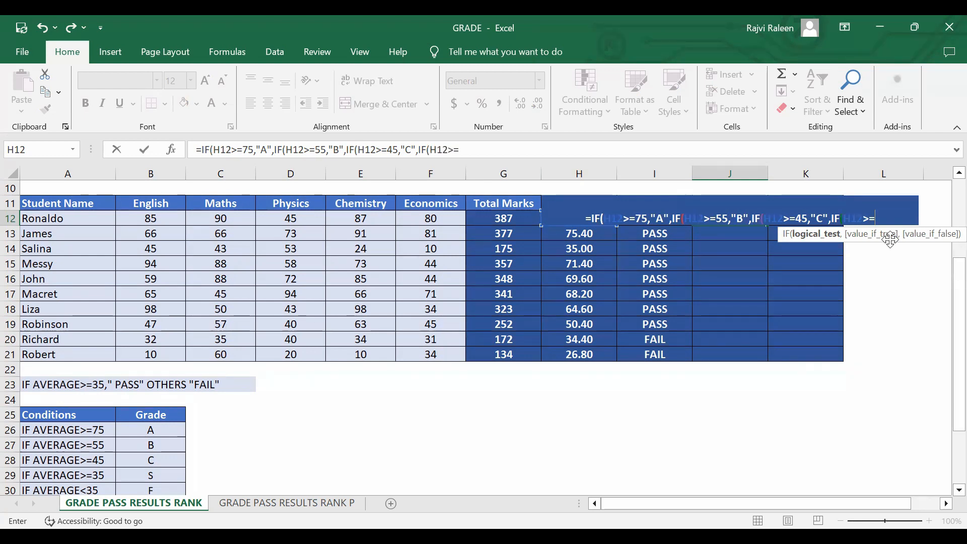
{"action": "type", "text": "35,"}
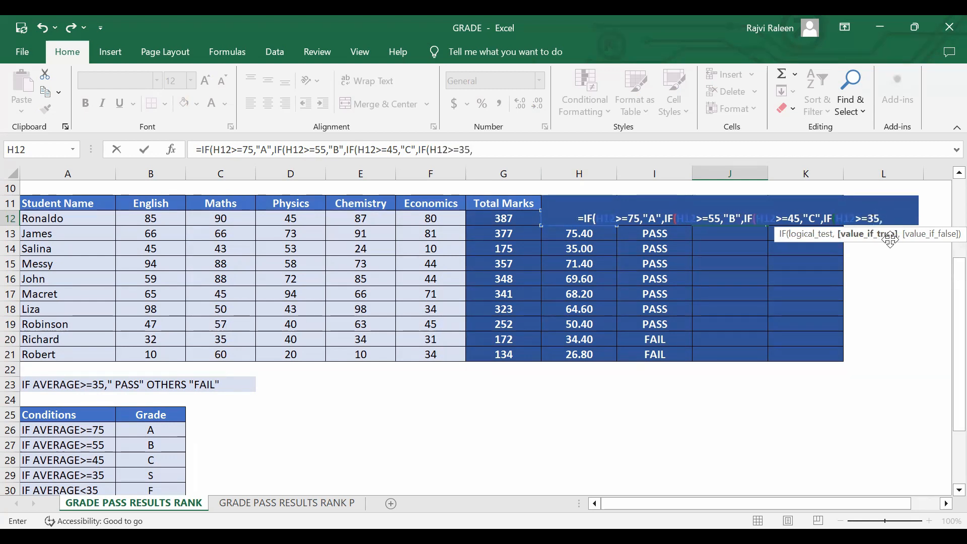
{"action": "type", "text": "\"S"}
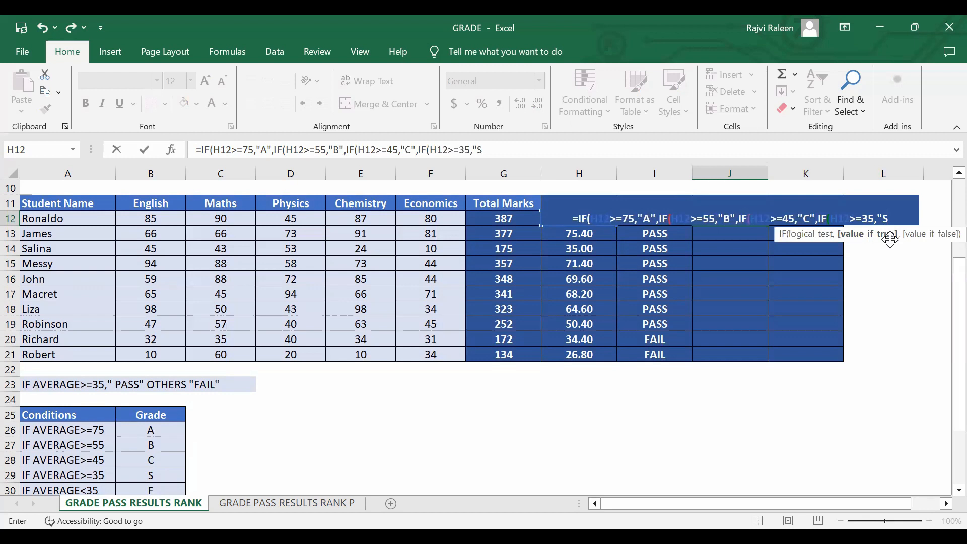
{"action": "type", "text": "\","}
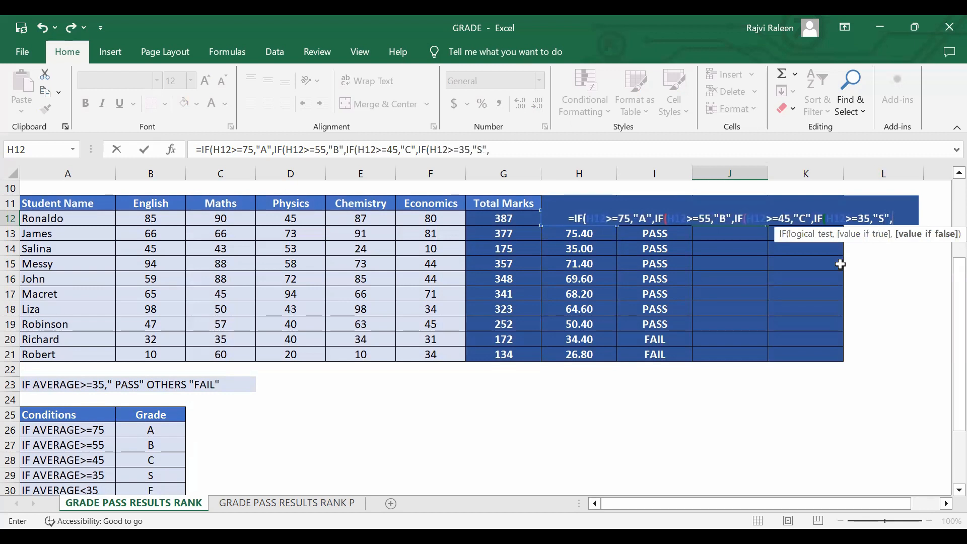
{"action": "type", "text": "IF"}
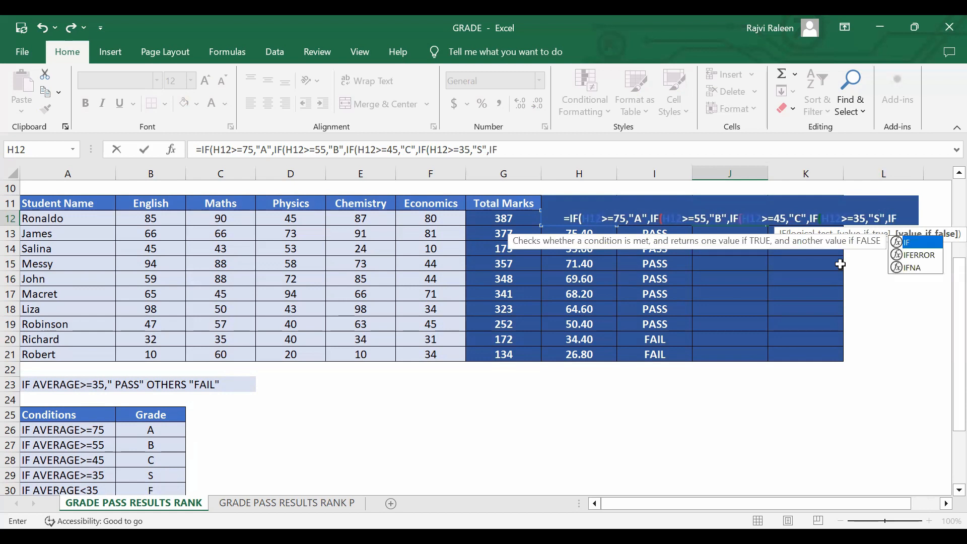
{"action": "type", "text": "("}
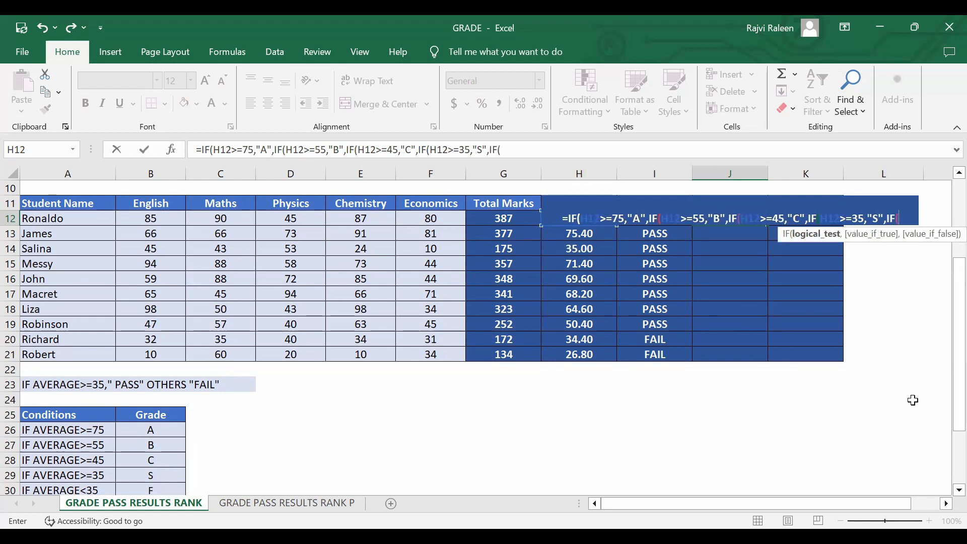
{"action": "type", "text": "H12<"}
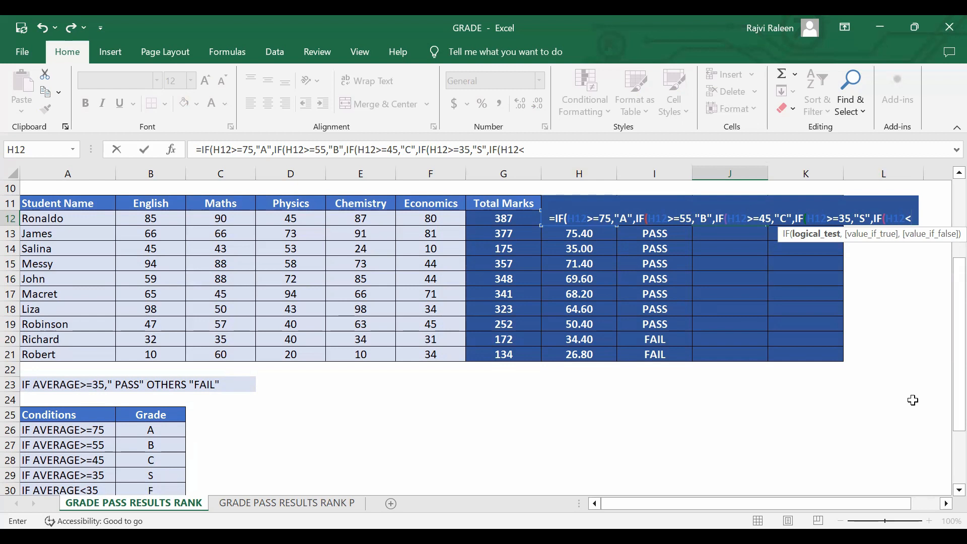
Nest a fifth IF in the J12 formula that returns "F" when H12<35.
{"action": "type", "text": "35,"}
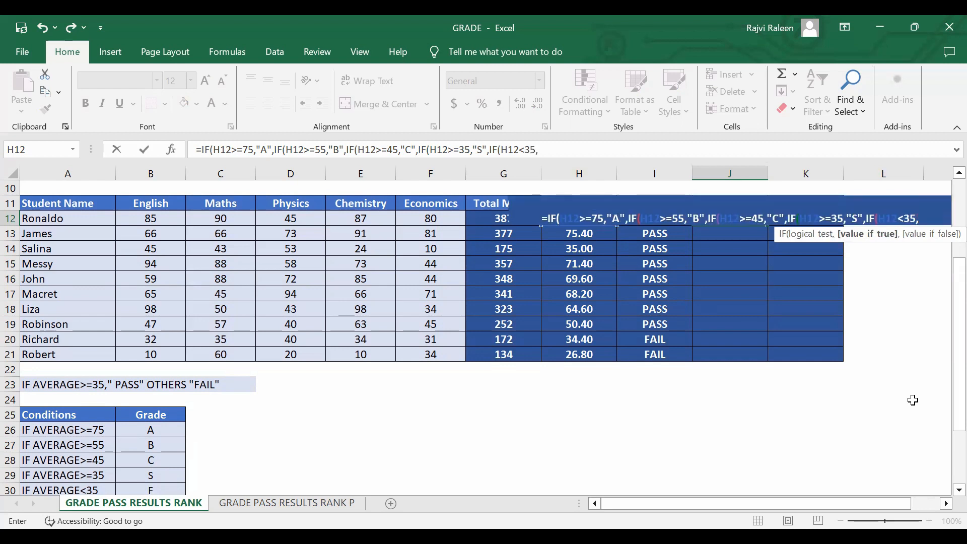
{"action": "type", "text": "\""}
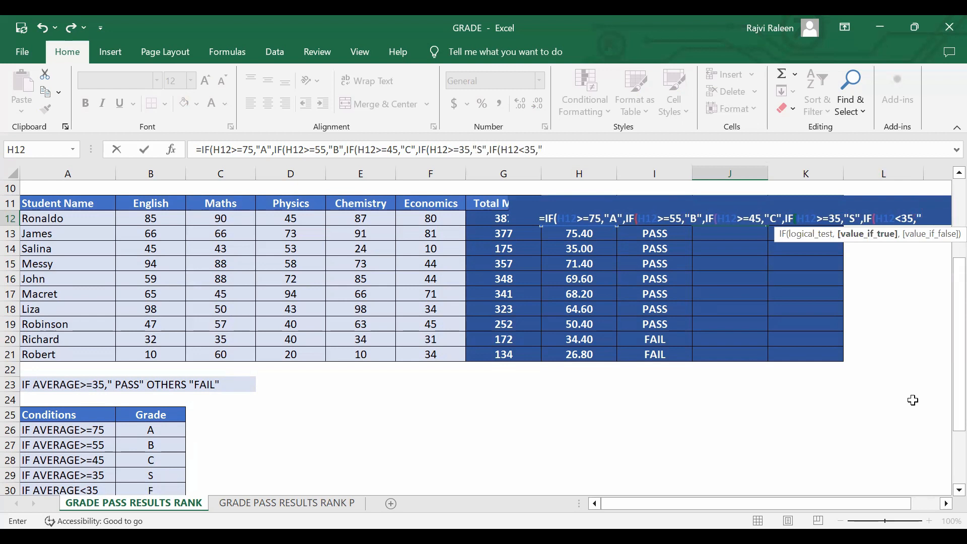
{"action": "type", "text": "F\""}
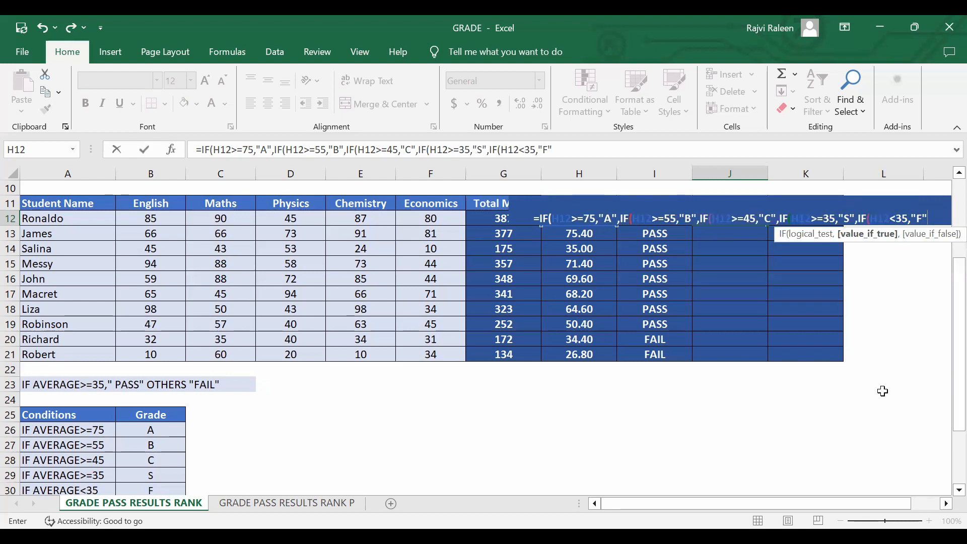
Close the parentheses of all the nested IFs, enter the formula in J12 and reselect that cell.
{"action": "type", "text": ")"}
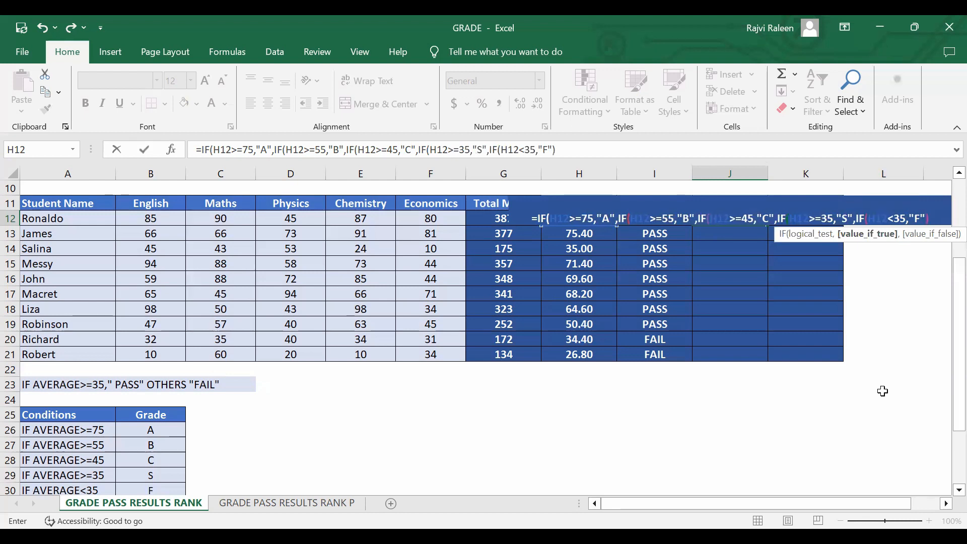
{"action": "type", "text": ")))"}
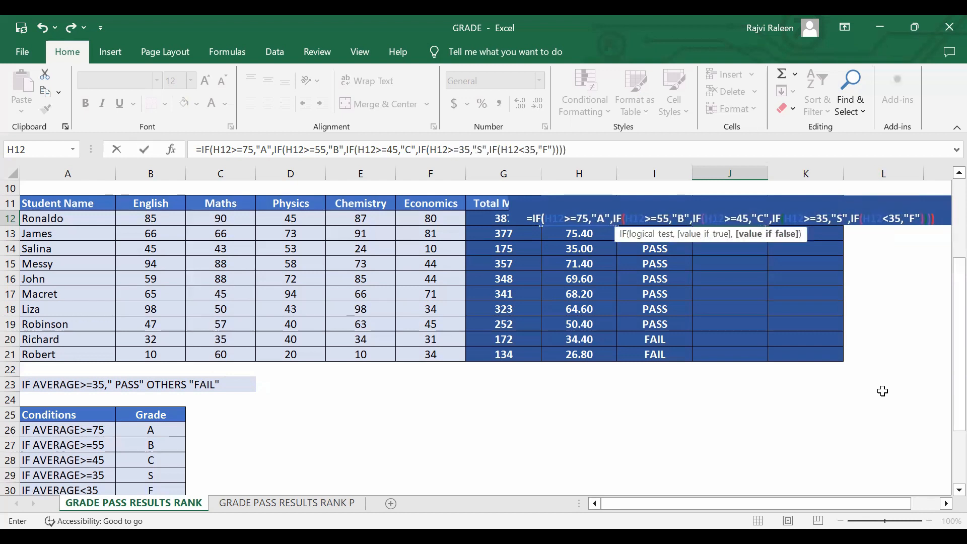
{"action": "key", "text": "Return"}
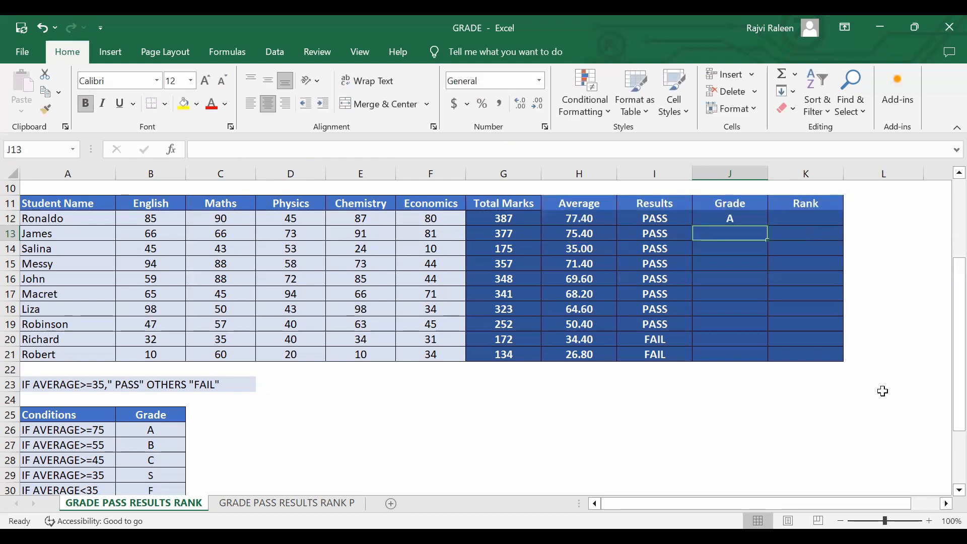
{"action": "left_click", "coordinate": [749, 220]}
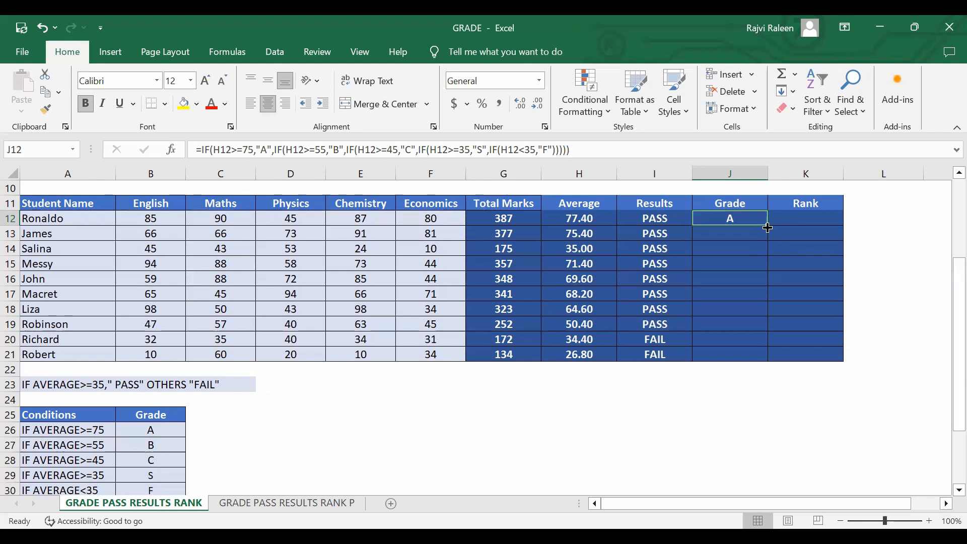
Fill the grade formula from J12 down to J21.
{"action": "double_click", "coordinate": [770, 228]}
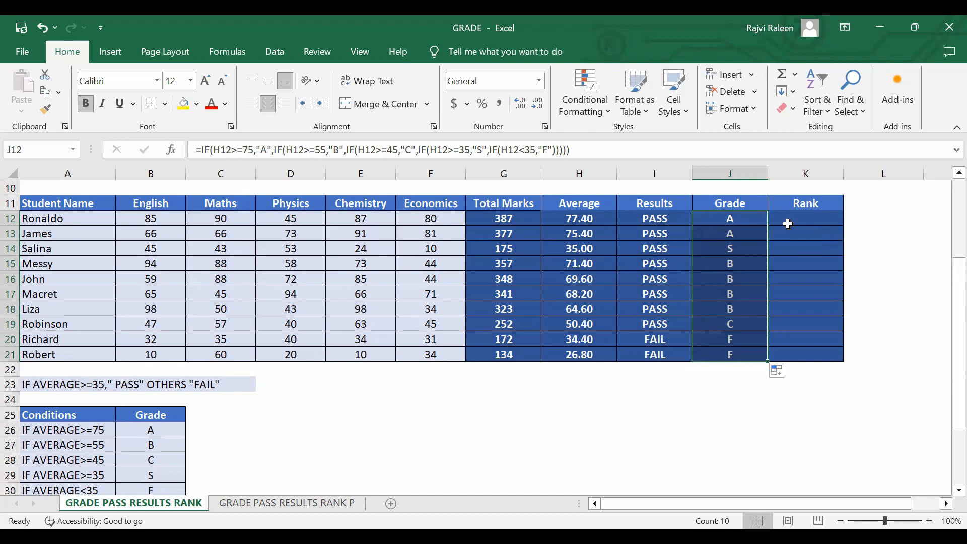
Start a formula in K12 with the RANK function.
{"action": "left_click", "coordinate": [789, 223]}
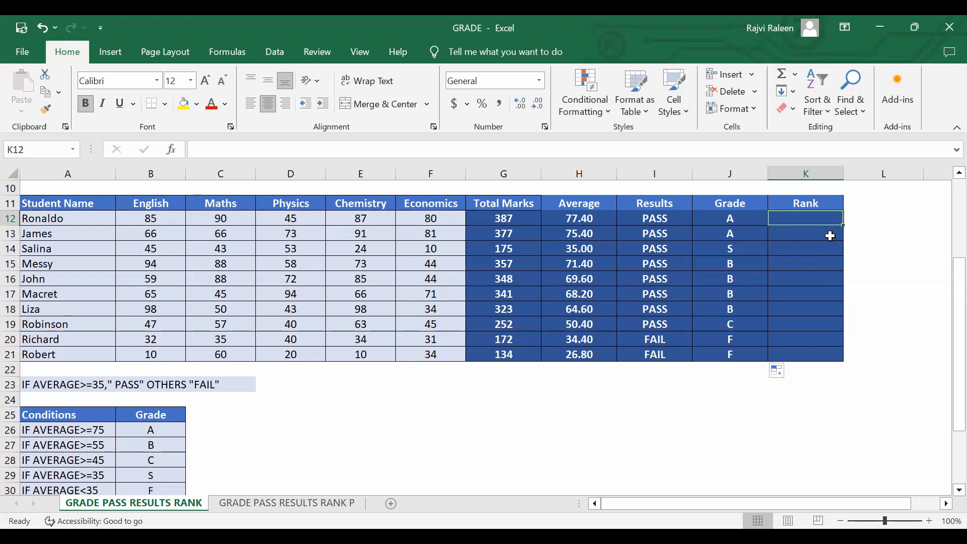
{"action": "type", "text": "="}
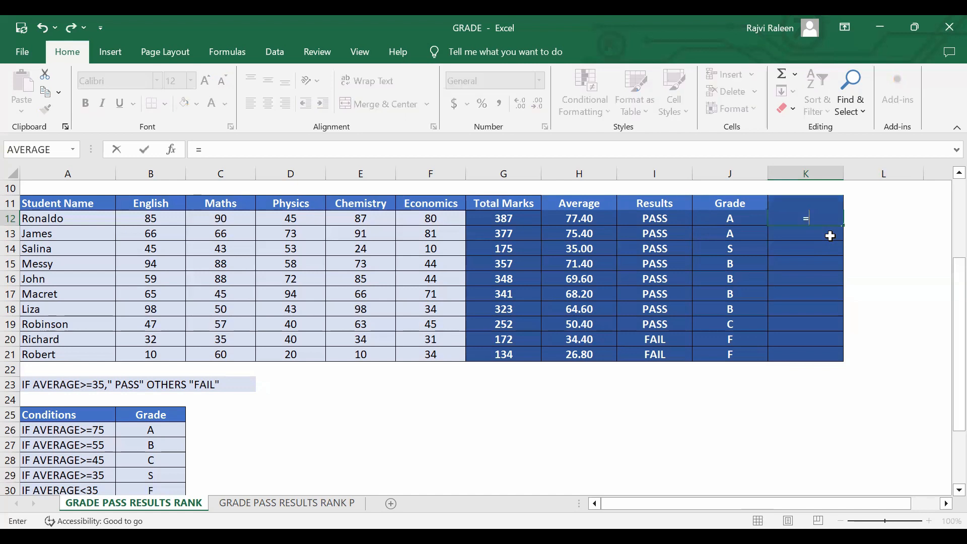
{"action": "type", "text": "RA"}
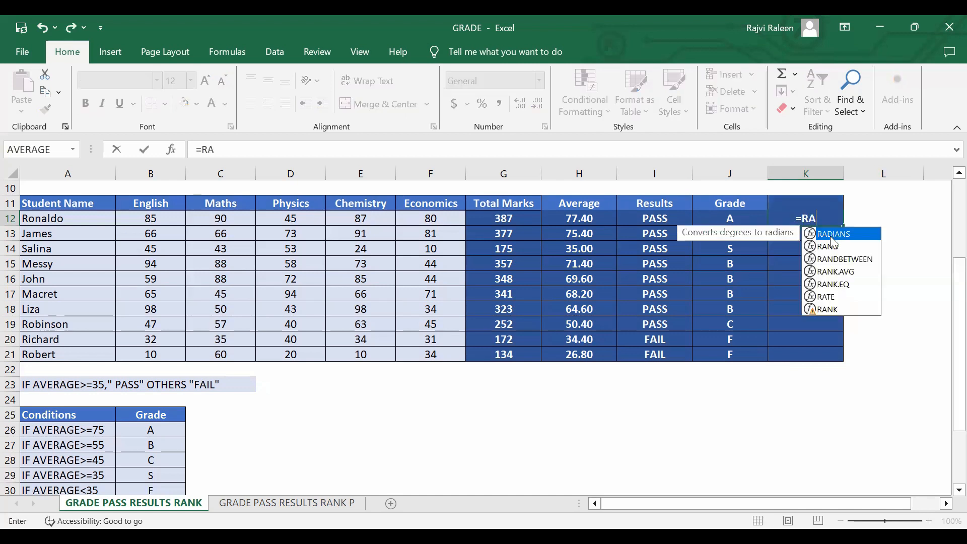
{"action": "type", "text": "NK"}
{"action": "key", "text": "Tab"}
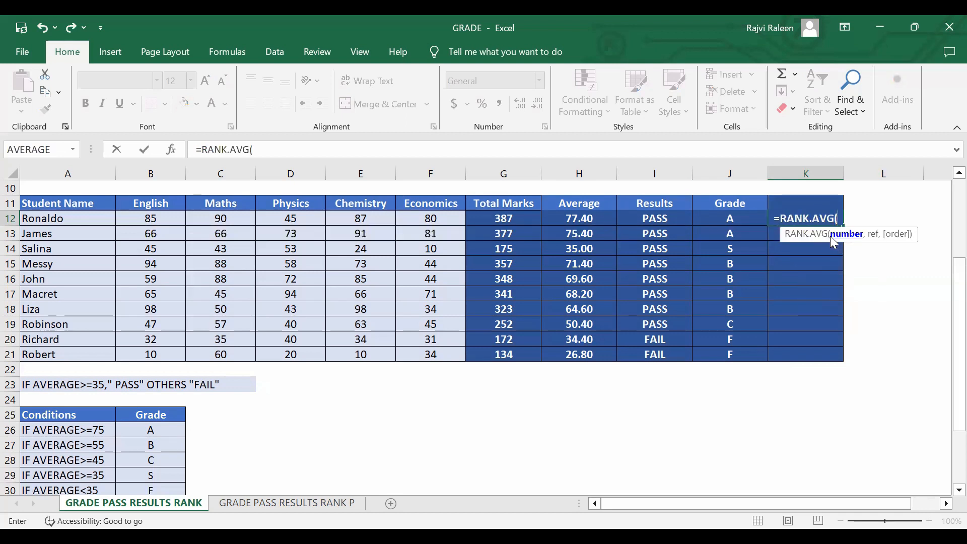
{"action": "key", "text": "BackSpace"}
{"action": "key", "text": "BackSpace"}
{"action": "key", "text": "BackSpace"}
{"action": "key", "text": "BackSpace"}
{"action": "key", "text": "BackSpace"}
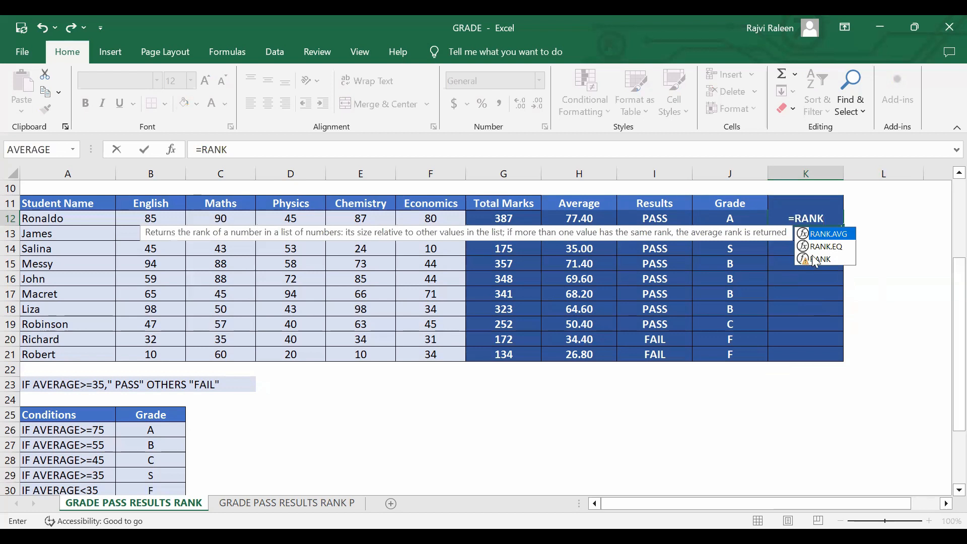
{"action": "left_click", "coordinate": [813, 260]}
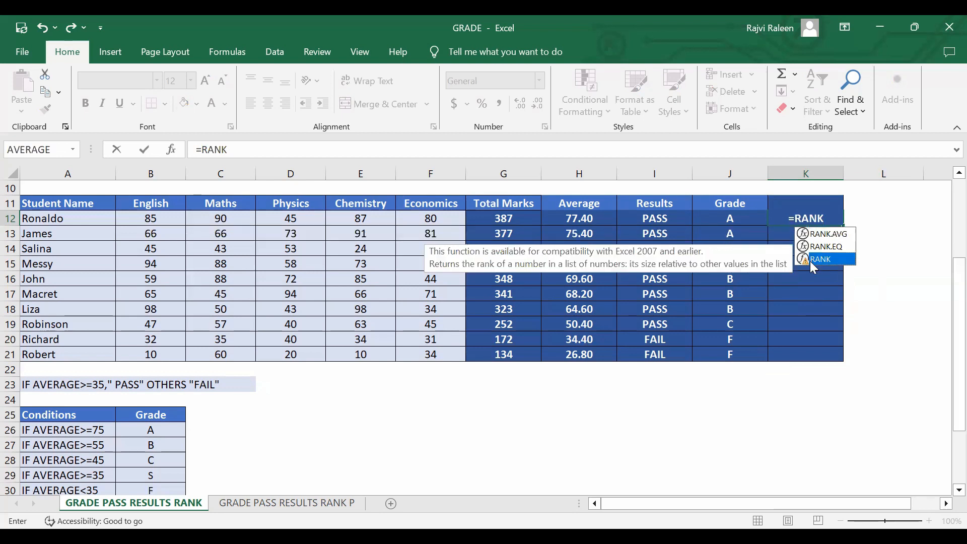
{"action": "double_click", "coordinate": [810, 261]}
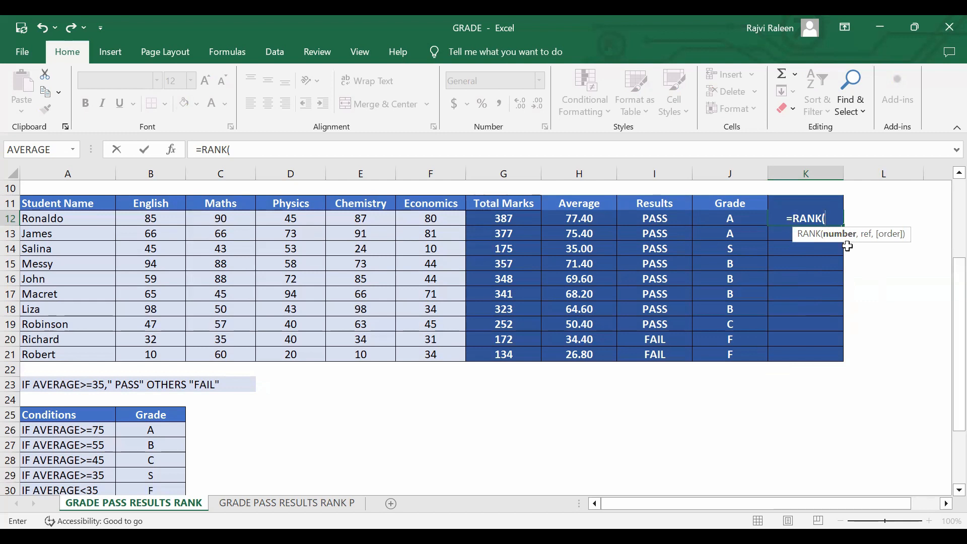
Complete the K12 formula to rank G12 within G12:G21 in descending order (0), and enter it.
{"action": "left_click", "coordinate": [508, 222]}
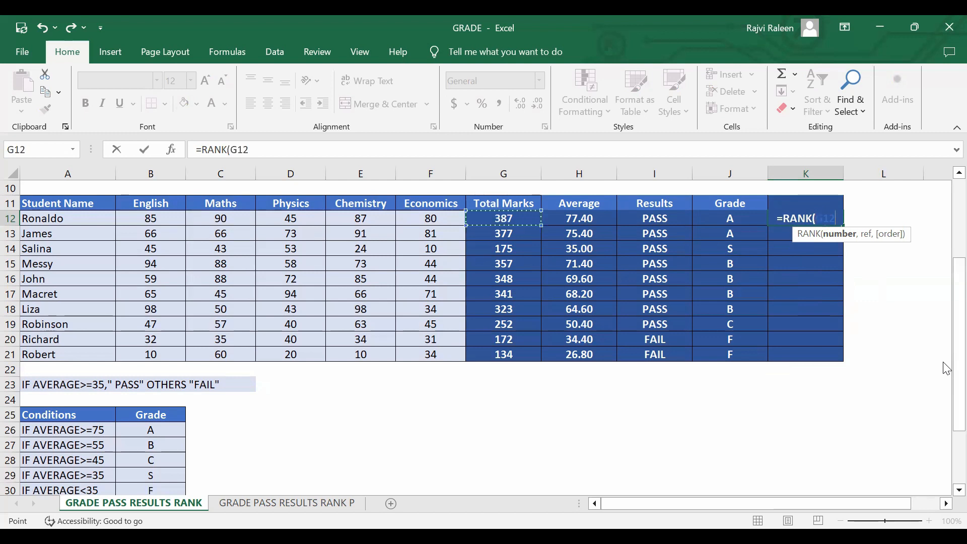
{"action": "type", "text": ","}
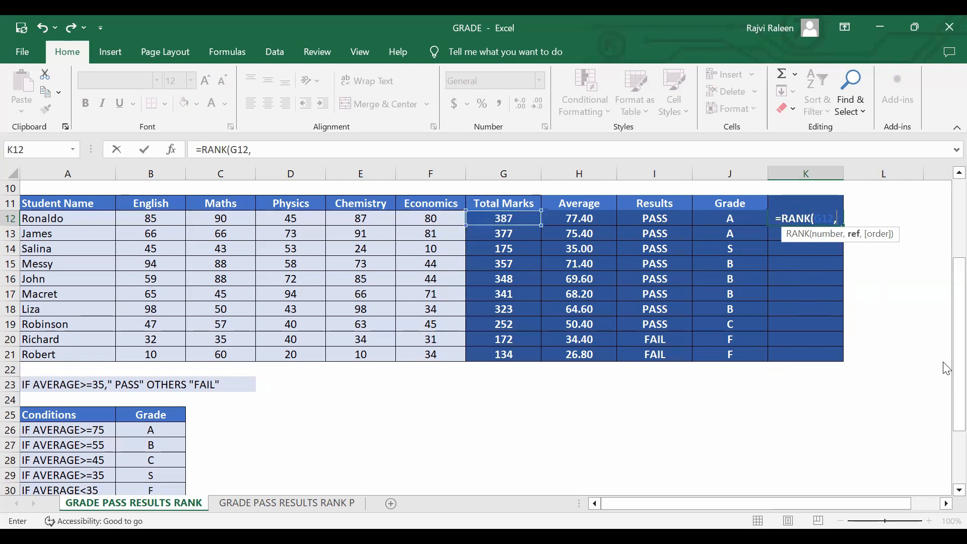
{"action": "left_click", "coordinate": [517, 219]}
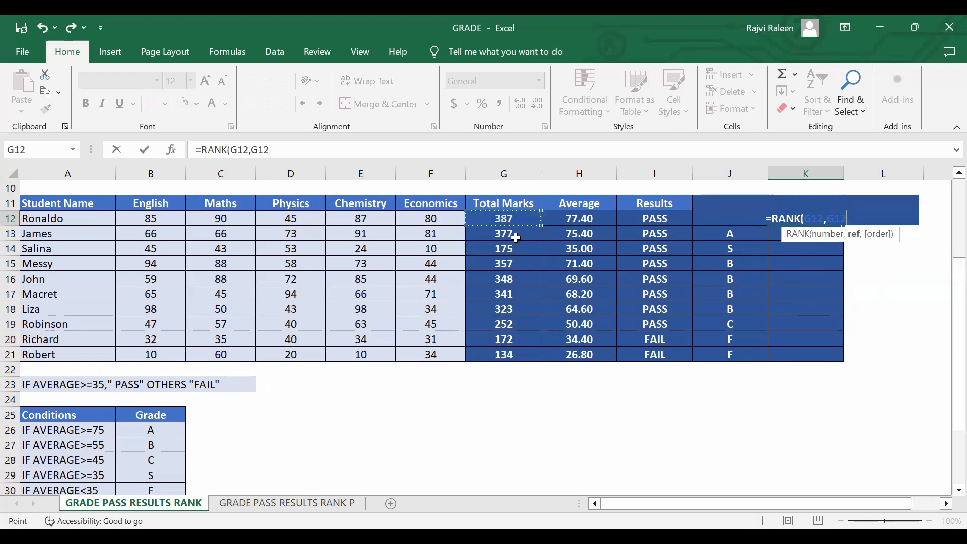
{"action": "left_click", "coordinate": [514, 356], "text": "shift"}
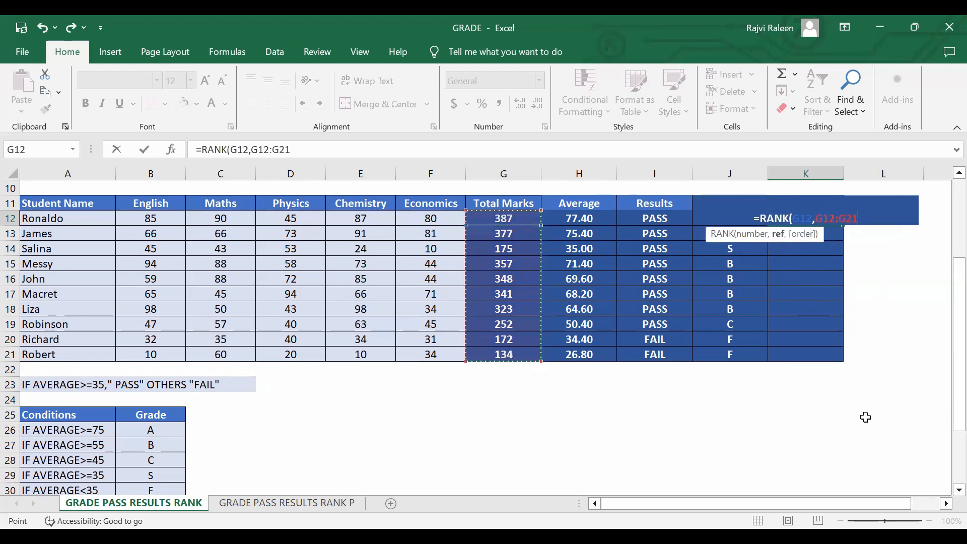
{"action": "type", "text": ","}
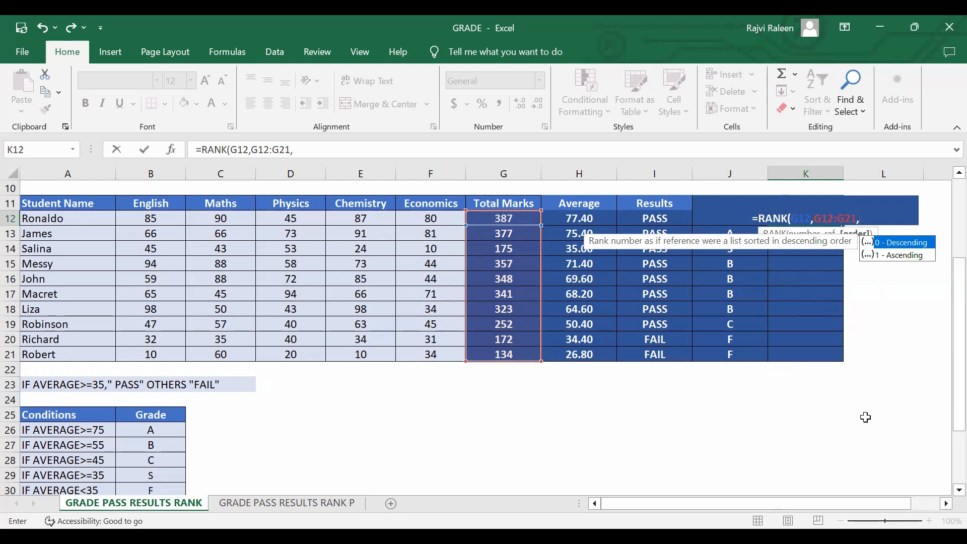
{"action": "type", "text": "0"}
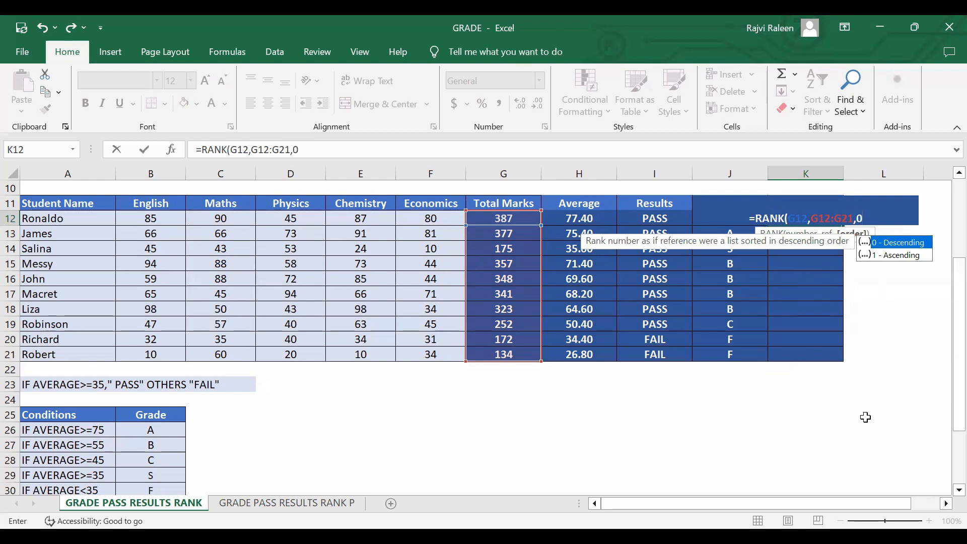
{"action": "key", "text": "Return"}
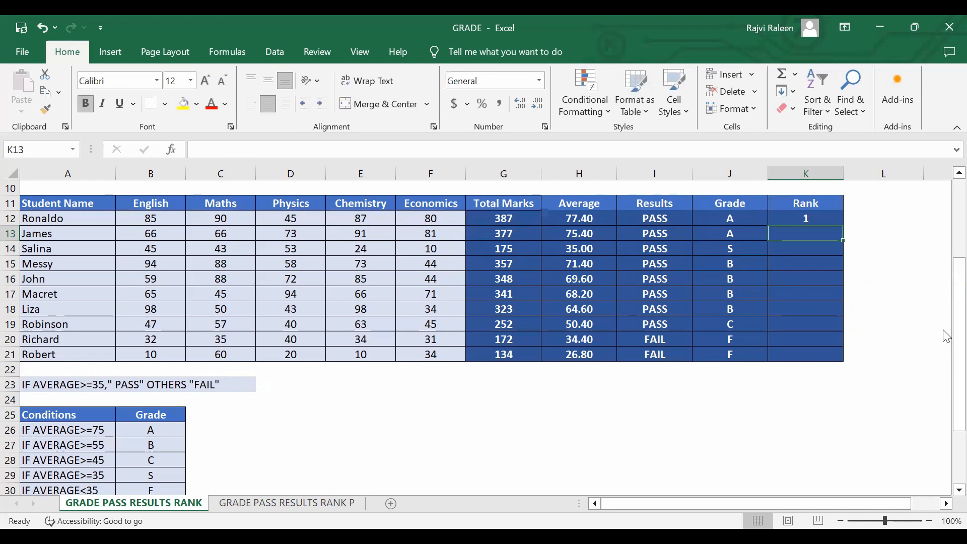
Fill the RANK formula with its relative range from K12 down to K21.
{"action": "left_click", "coordinate": [832, 216]}
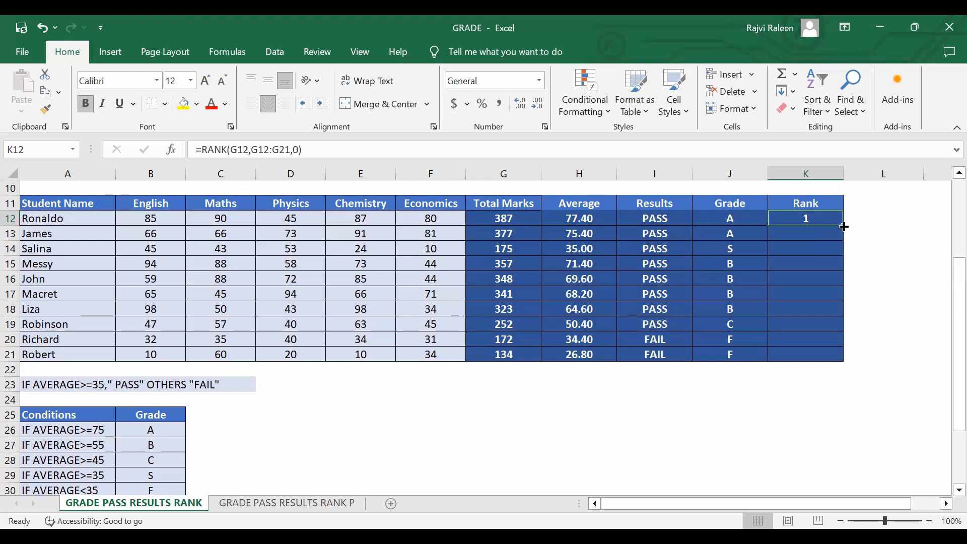
{"action": "double_click", "coordinate": [846, 227]}
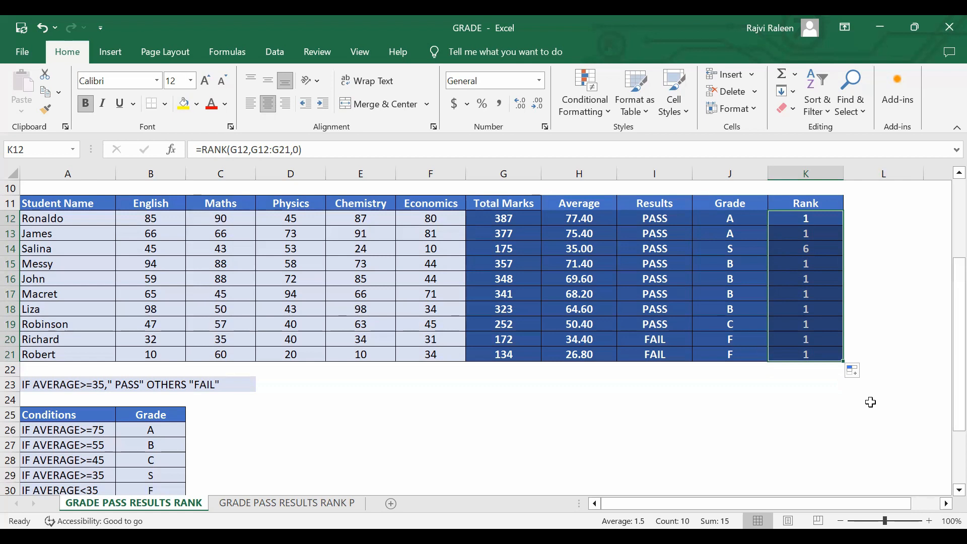
Inspect the ranges referenced by the RANK formulas in K12, K13 and K14.
{"action": "left_click", "coordinate": [821, 220]}
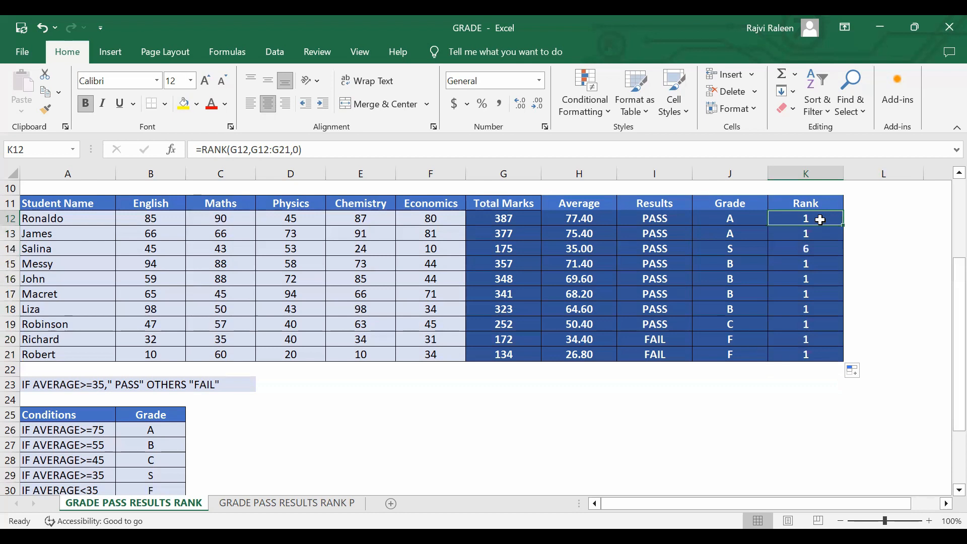
{"action": "double_click", "coordinate": [821, 220]}
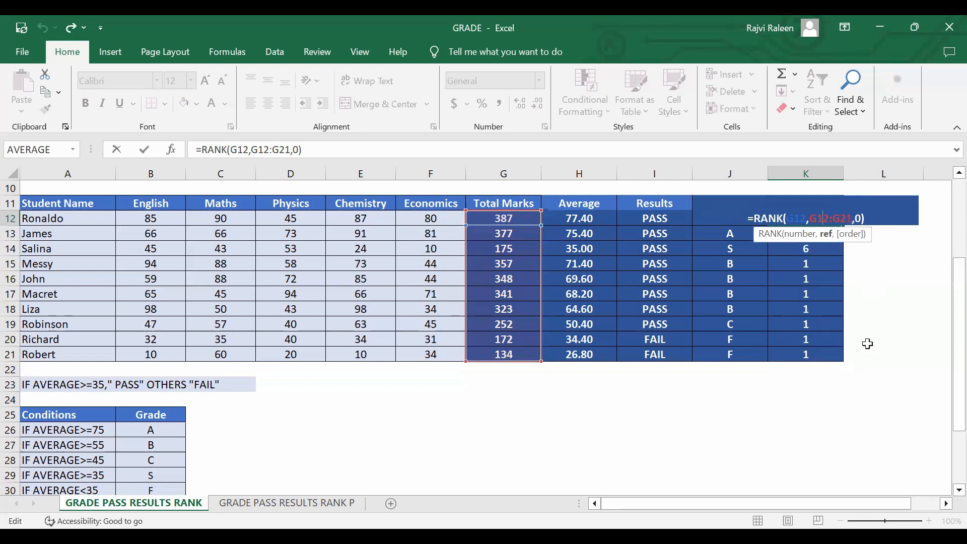
{"action": "key", "text": "Return"}
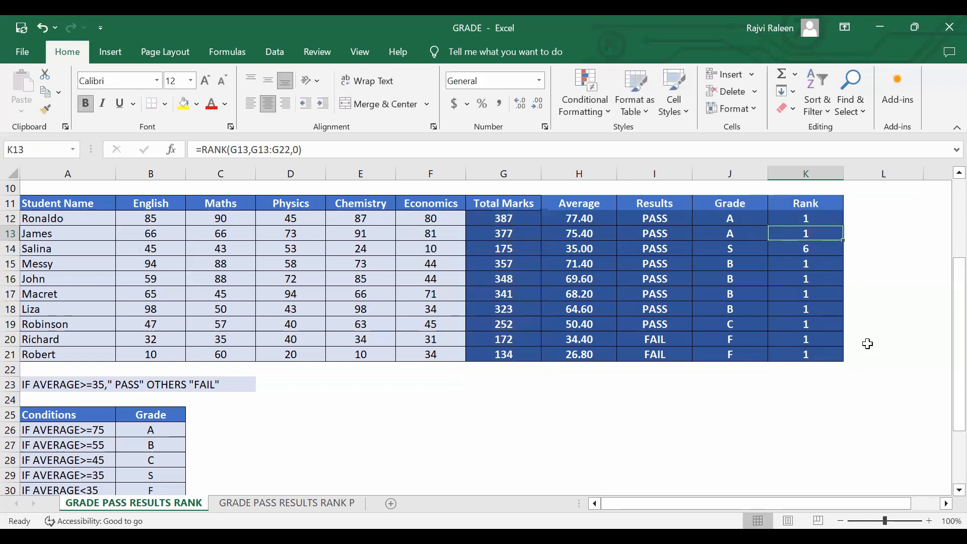
{"action": "double_click", "coordinate": [823, 233]}
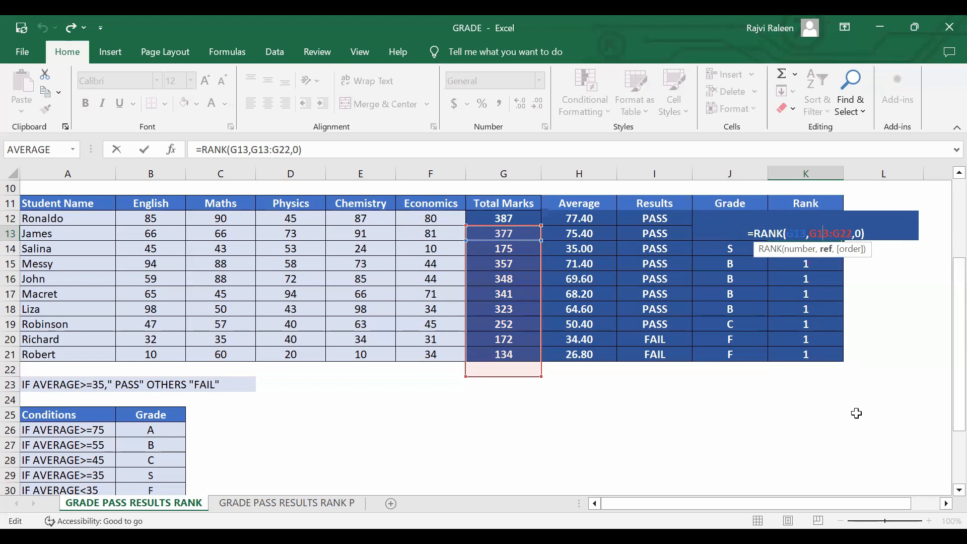
{"action": "key", "text": "Return"}
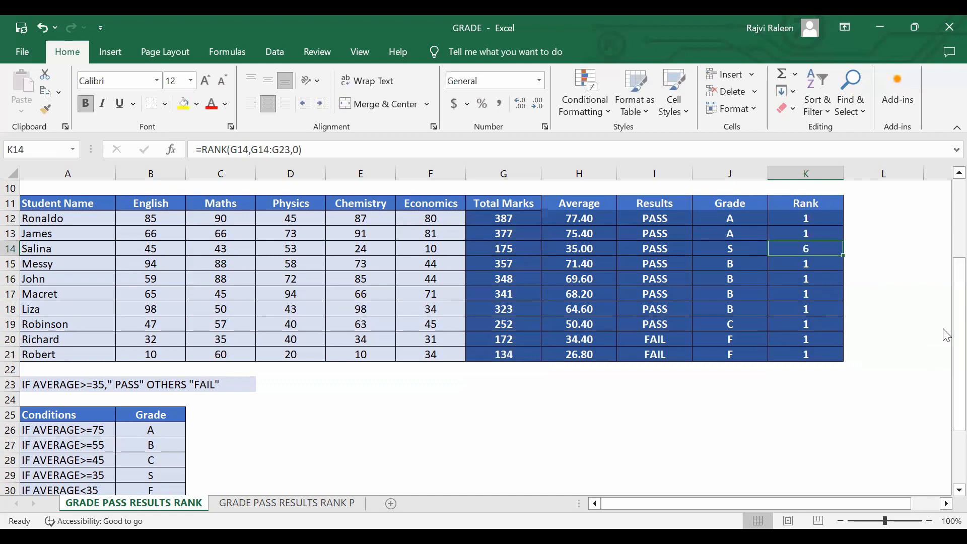
{"action": "key", "text": "F2"}
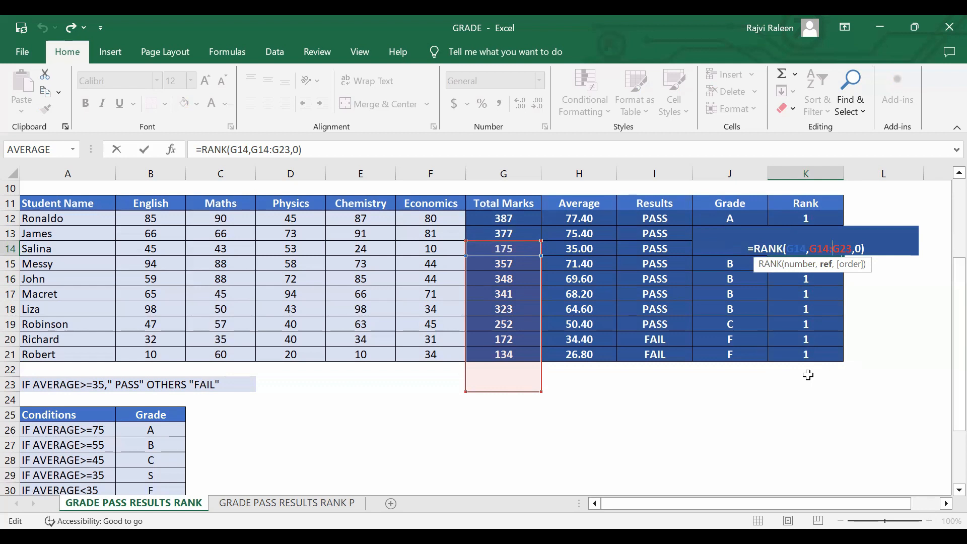
{"action": "key", "text": "ctrl+Return"}
Clear the copied rank formulas from K13:K21.
{"action": "left_click_drag", "start_coordinate": [810, 231], "coordinate": [805, 359]}
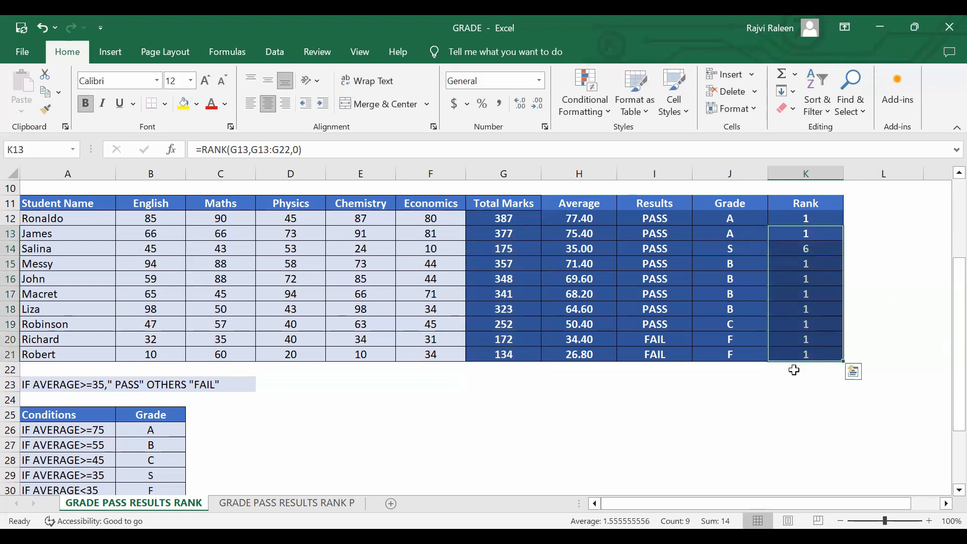
{"action": "key", "text": "Delete"}
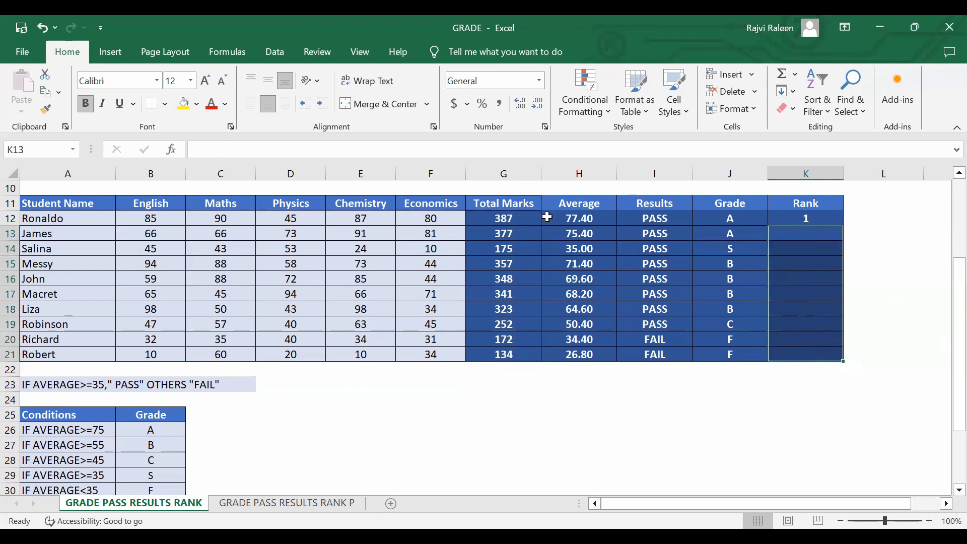
Make the ranking range in the K12 formula absolute as $G$12:$G$21, and fill the corrected formula down to K21.
{"action": "left_click", "coordinate": [796, 222]}
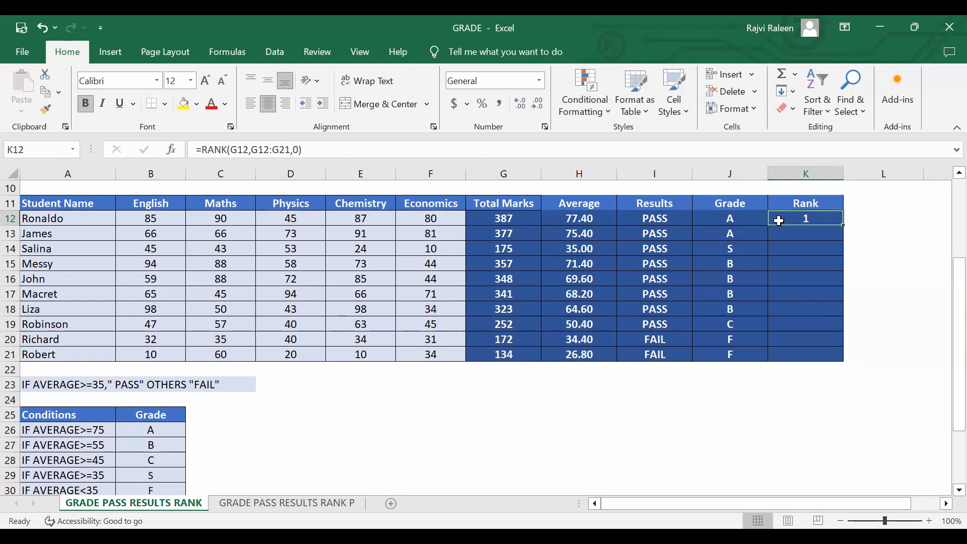
{"action": "left_click", "coordinate": [289, 150]}
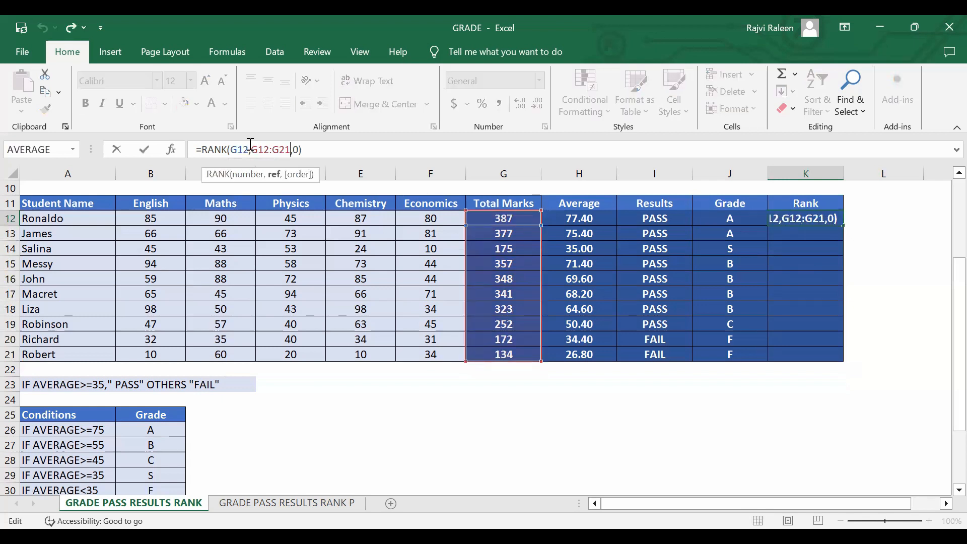
{"action": "left_click_drag", "start_coordinate": [250, 150], "coordinate": [290, 150]}
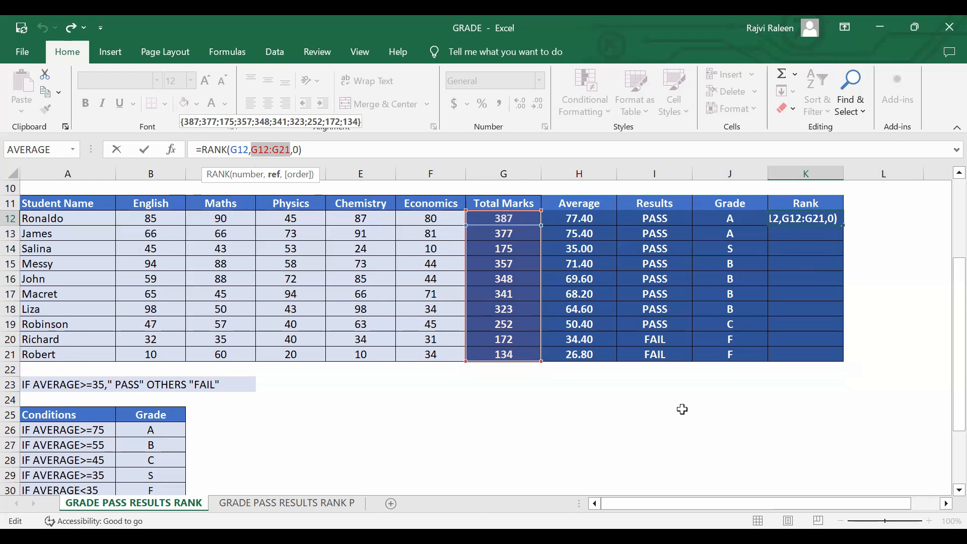
{"action": "key", "text": "F4"}
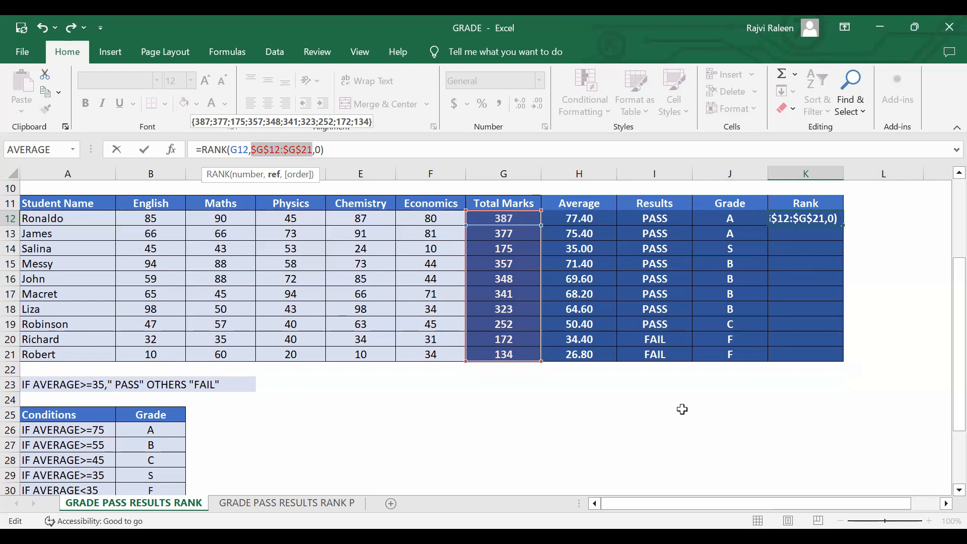
{"action": "key", "text": "Return"}
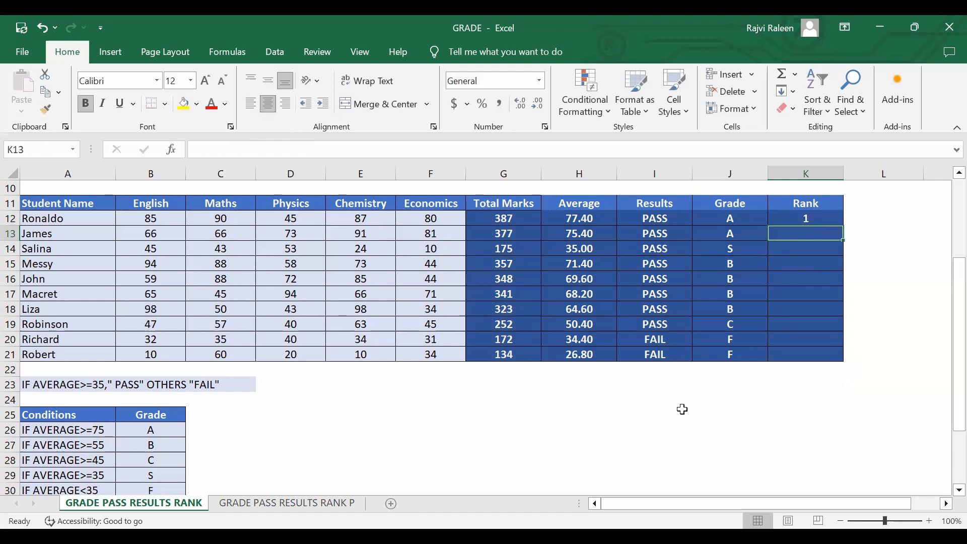
{"action": "left_click", "coordinate": [827, 218]}
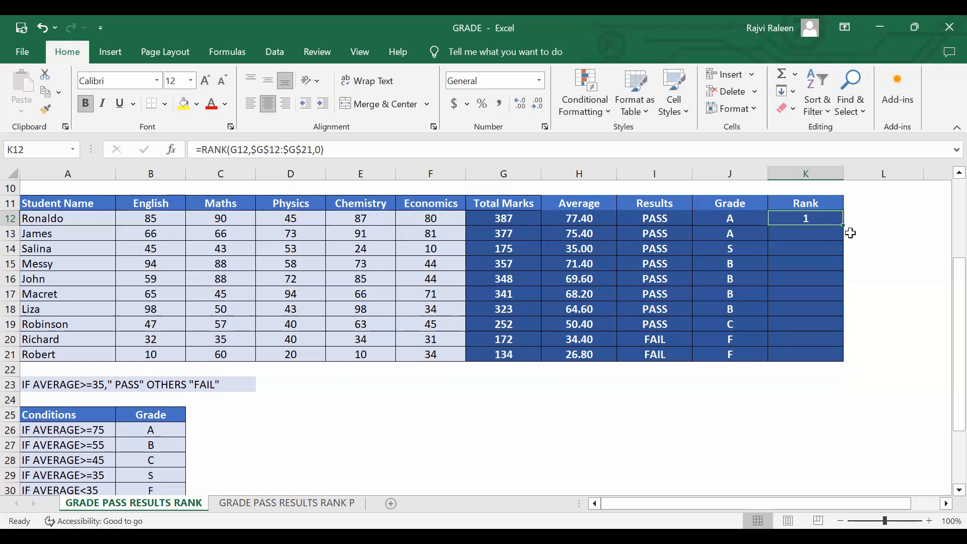
{"action": "double_click", "coordinate": [844, 228]}
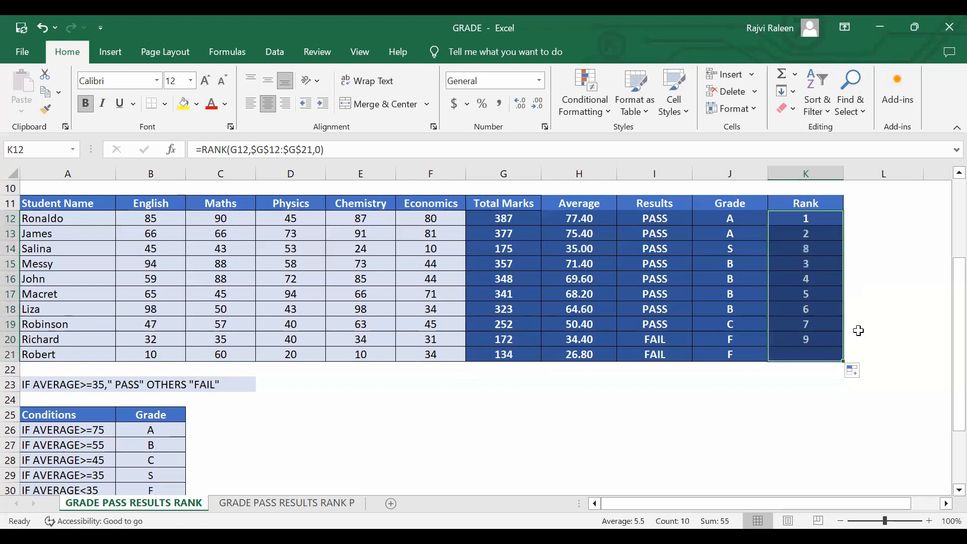
Check the ranges referenced by the refilled RANK formula in K13.
{"action": "left_click", "coordinate": [801, 233]}
{"action": "left_click", "coordinate": [801, 221]}
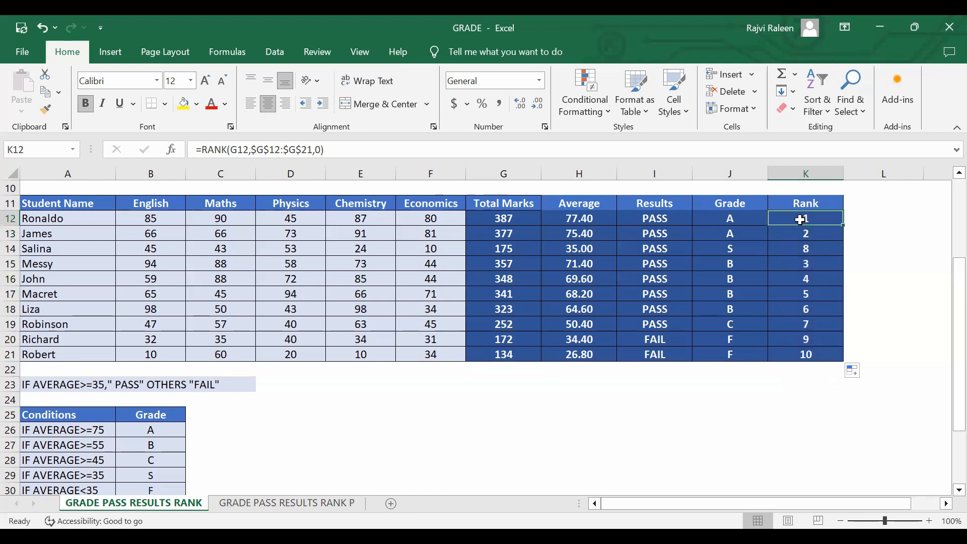
{"action": "double_click", "coordinate": [802, 234]}
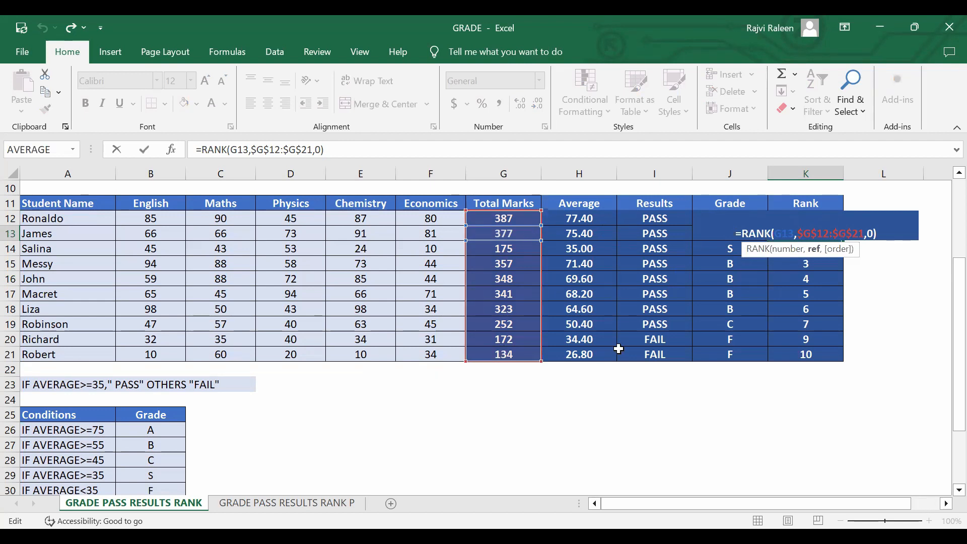
{"action": "key", "text": "ctrl+Return"}
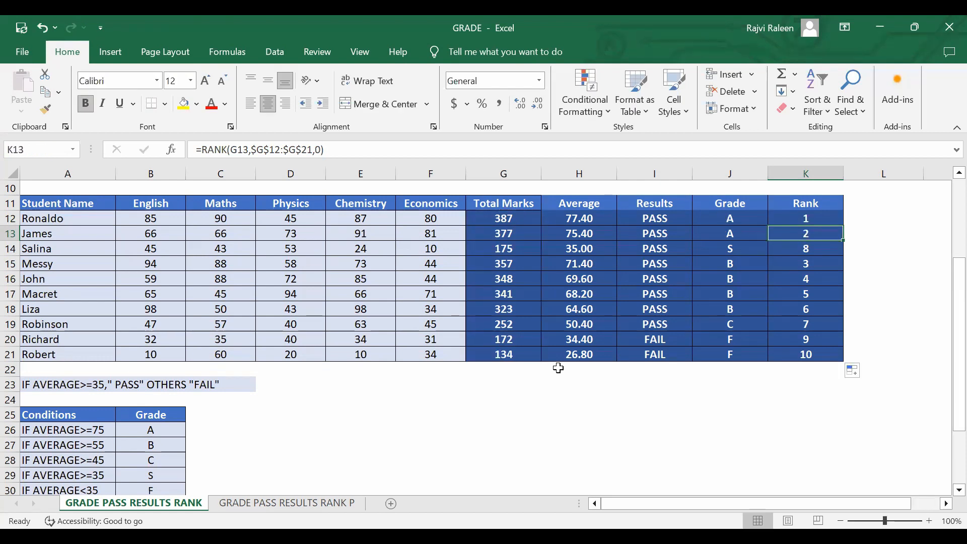
Select the whole student marks table A11:K21, including its header row, and open the Sort dialog for it.
{"action": "left_click", "coordinate": [822, 220]}
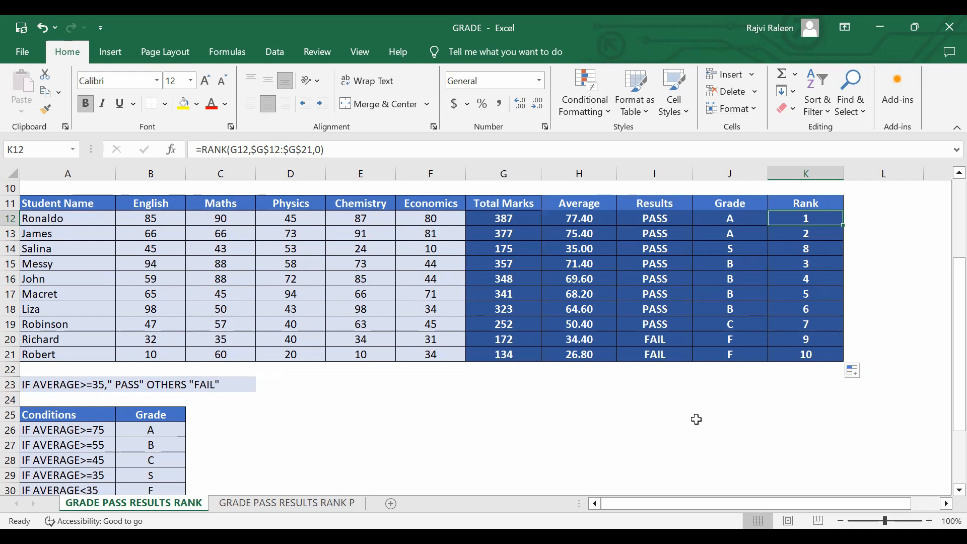
{"action": "scroll", "coordinate": [697, 419], "scroll_direction": "up", "scroll_amount": 1}
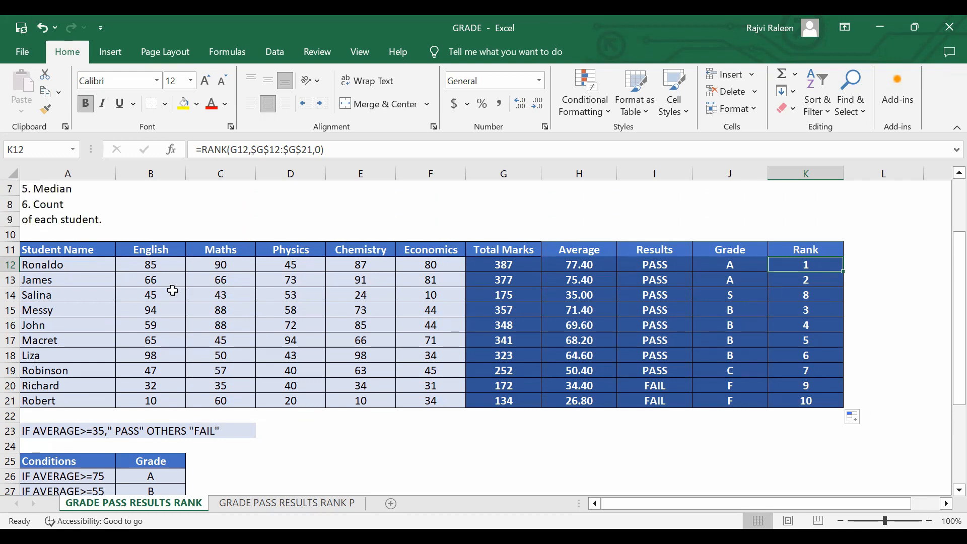
{"action": "left_click_drag", "start_coordinate": [50, 251], "coordinate": [690, 368]}
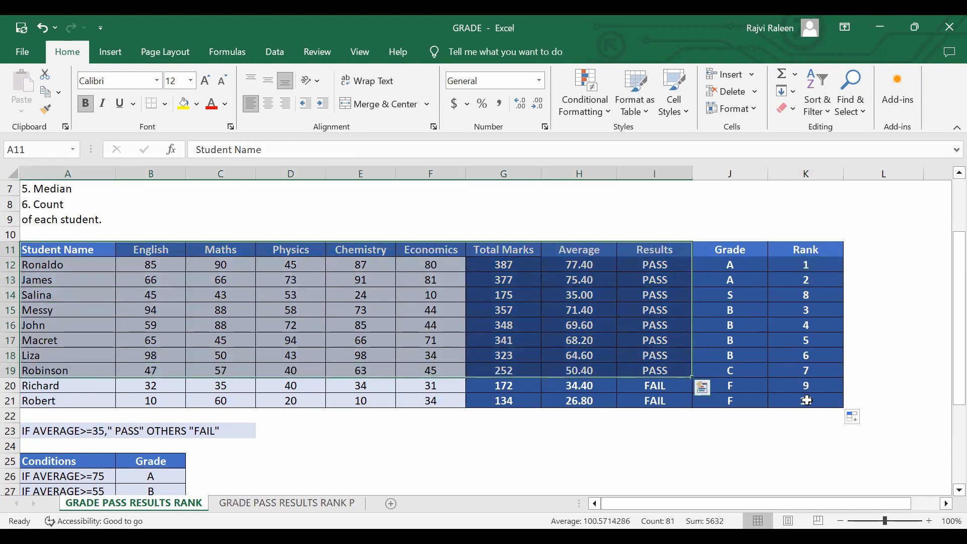
{"action": "left_click_drag", "start_coordinate": [52, 253], "coordinate": [822, 405]}
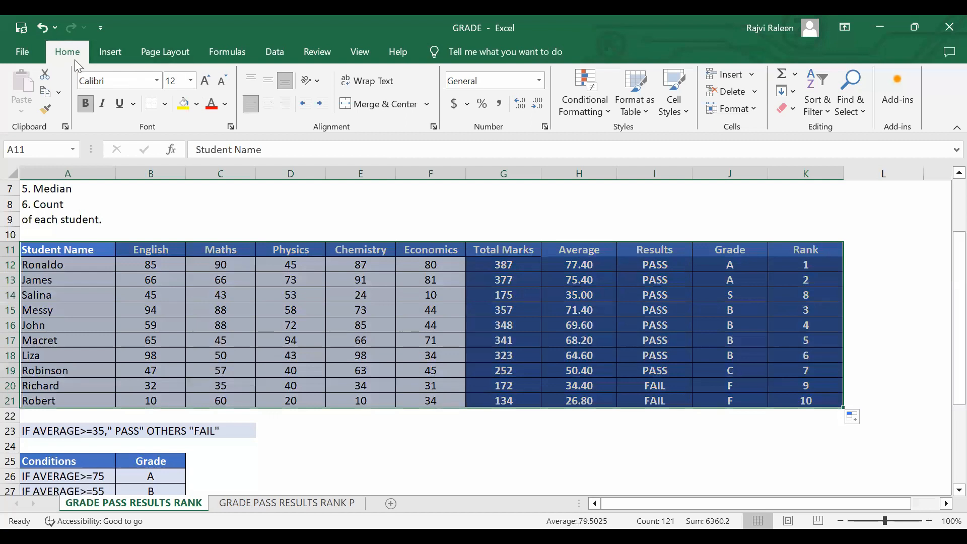
{"action": "left_click", "coordinate": [272, 60]}
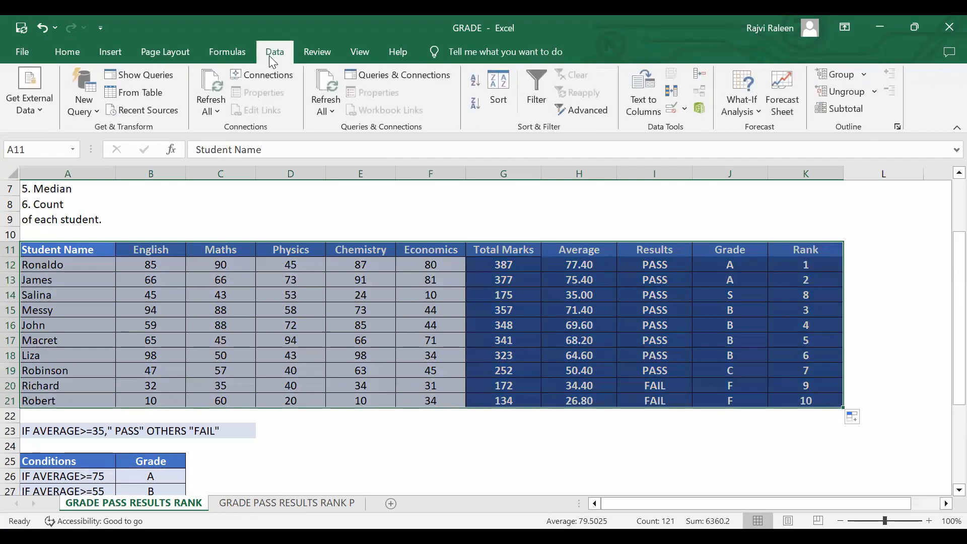
{"action": "left_click", "coordinate": [501, 103]}
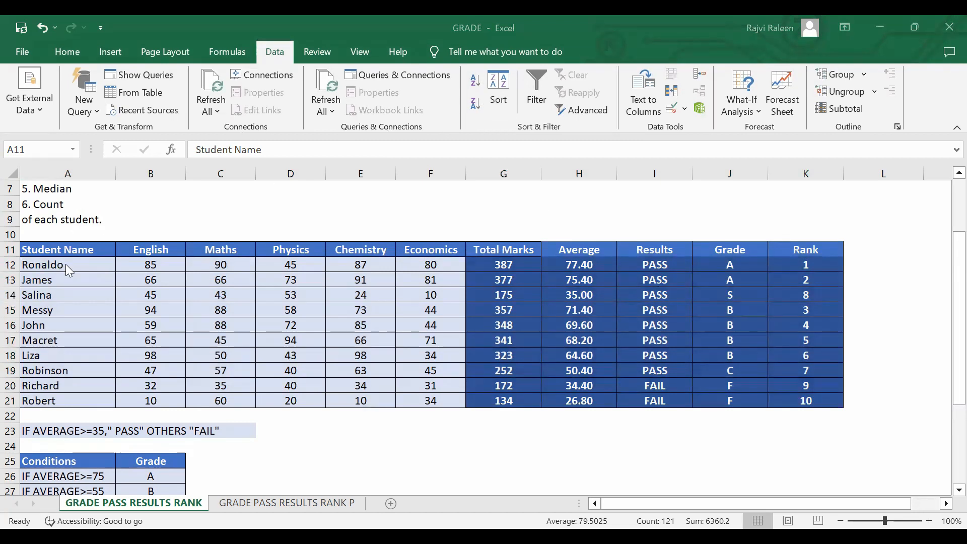
{"action": "left_click", "coordinate": [556, 338]}
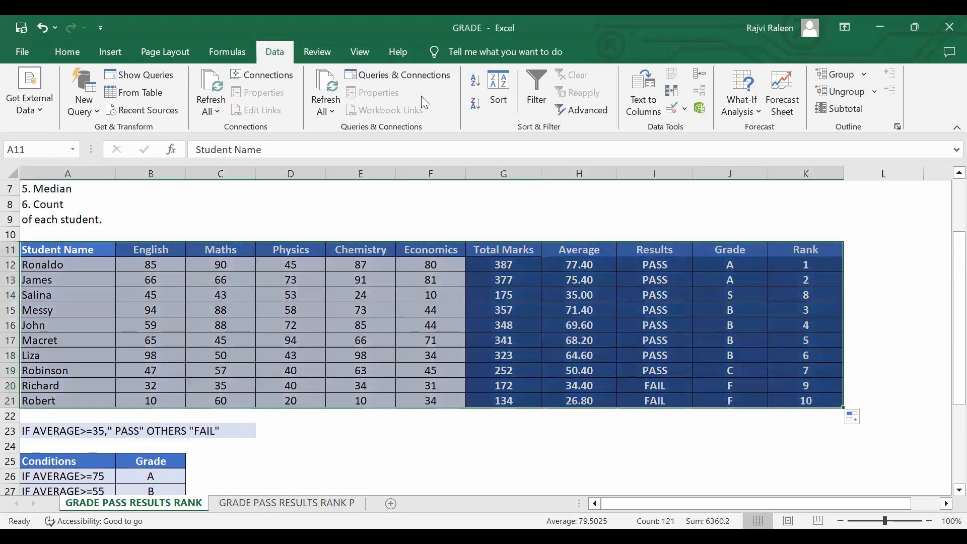
{"action": "left_click", "coordinate": [484, 108]}
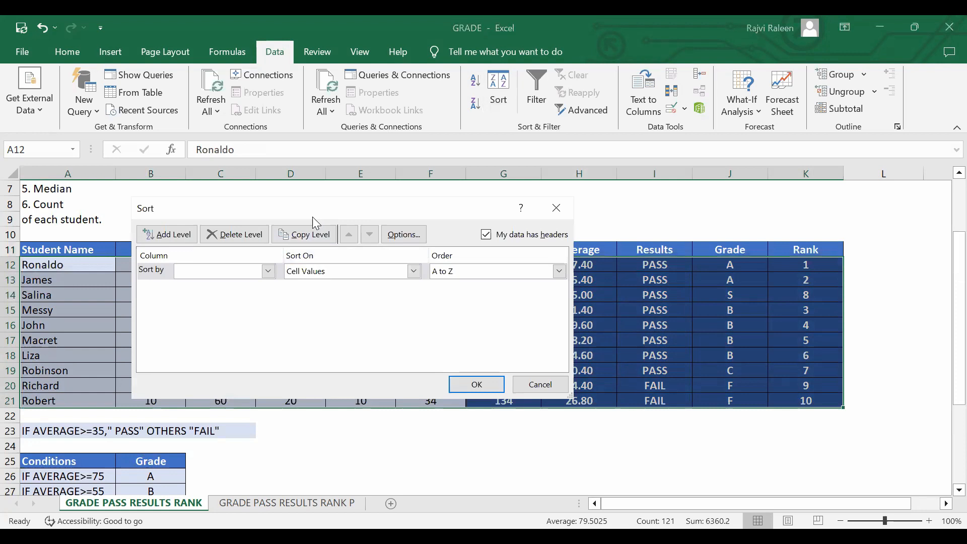
Sort the student table by the Rank column's cell values, ordered Smallest to Largest.
{"action": "left_click", "coordinate": [268, 272]}
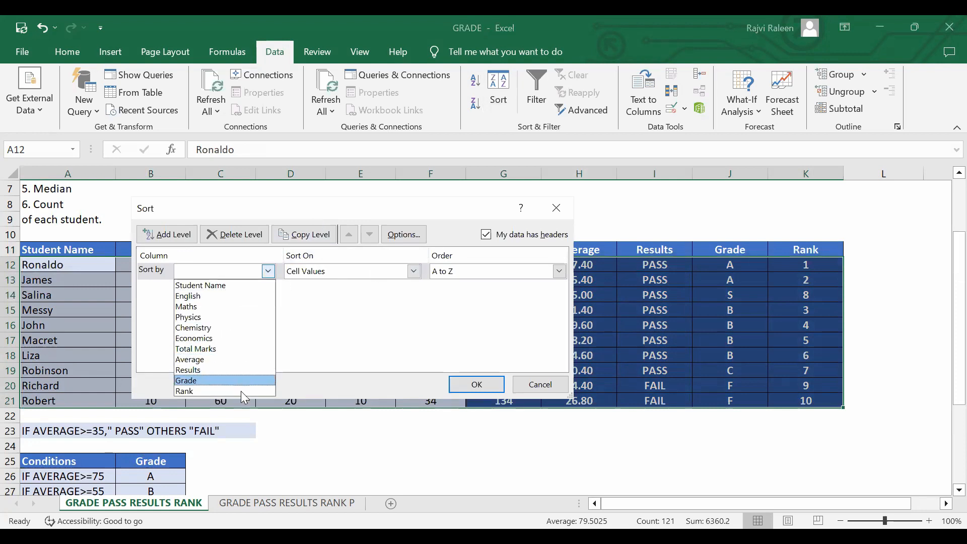
{"action": "left_click", "coordinate": [241, 391]}
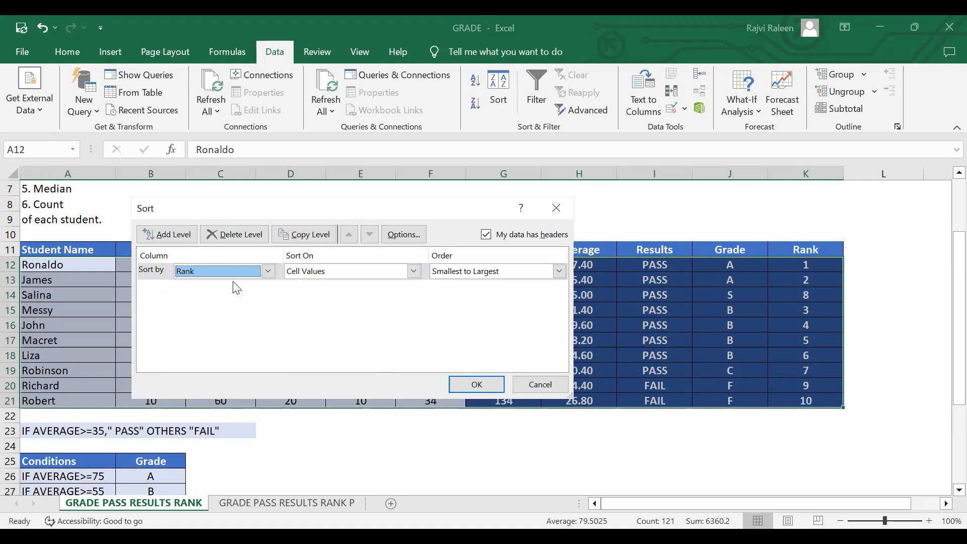
{"action": "left_click", "coordinate": [560, 272]}
{"action": "left_click", "coordinate": [527, 287]}
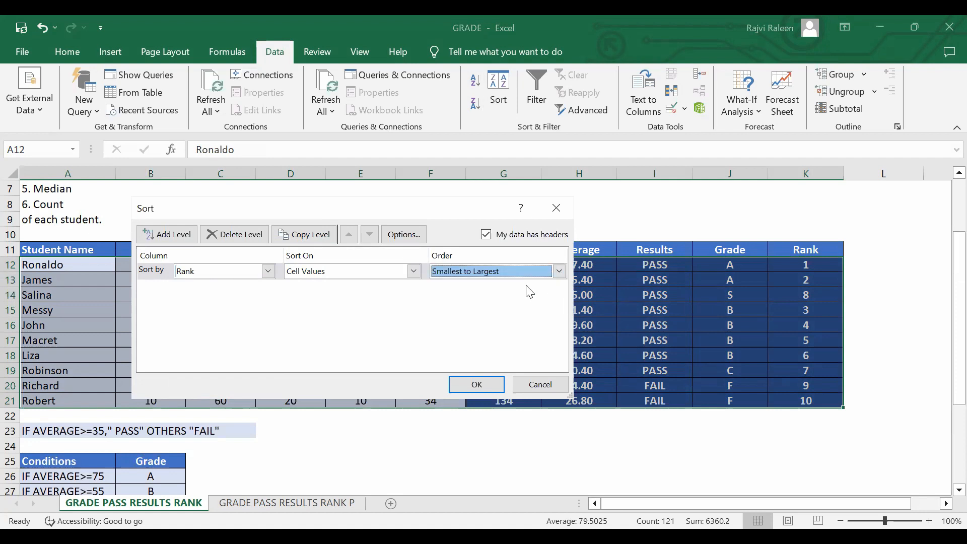
{"action": "left_click", "coordinate": [562, 273]}
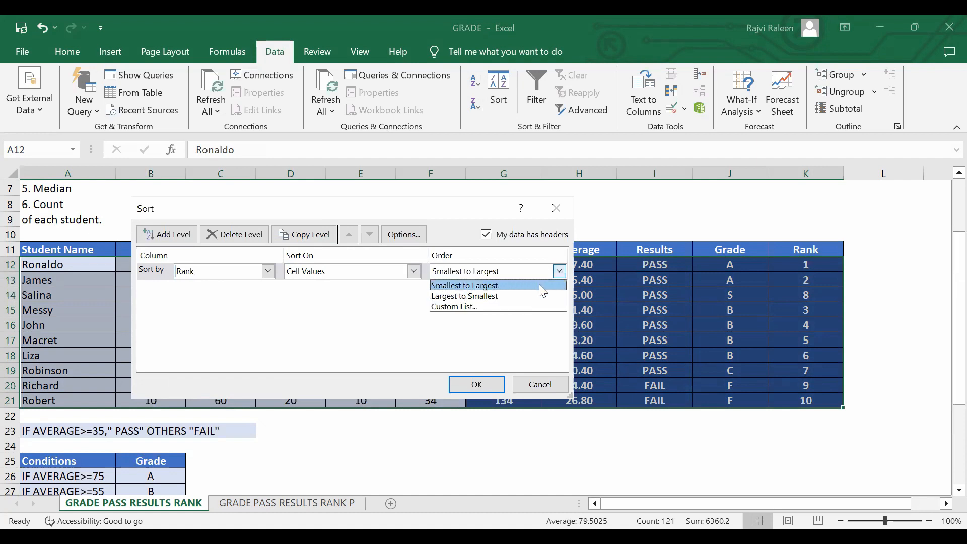
{"action": "left_click", "coordinate": [557, 274]}
{"action": "left_click", "coordinate": [556, 275]}
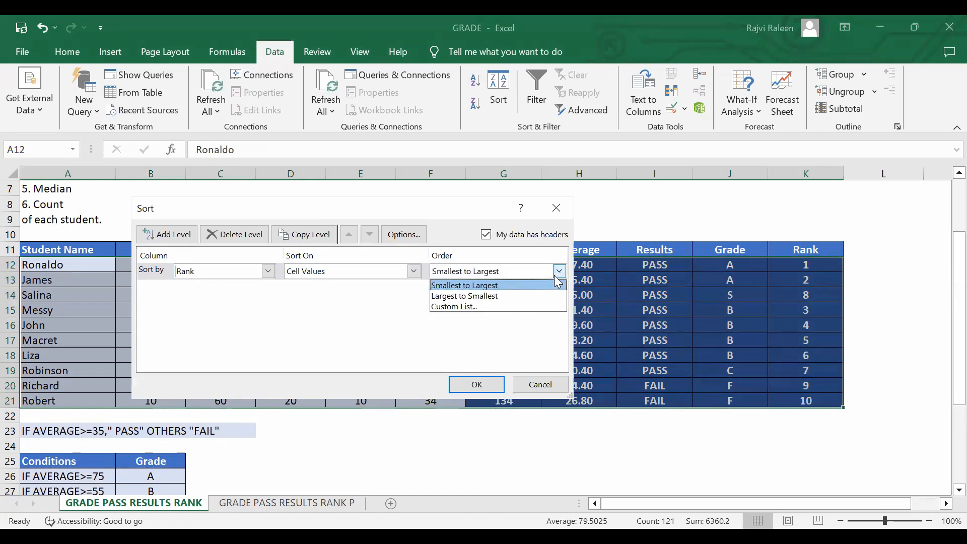
{"action": "left_click", "coordinate": [502, 286]}
{"action": "left_click", "coordinate": [464, 385]}
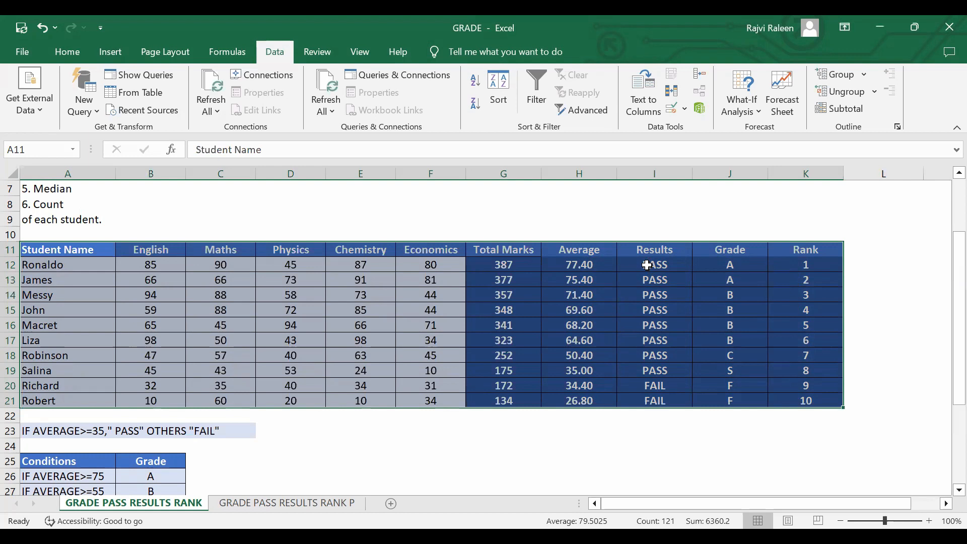
{"action": "scroll", "coordinate": [733, 318], "scroll_direction": "down", "scroll_amount": 2}
{"action": "scroll", "coordinate": [734, 315], "scroll_direction": "up", "scroll_amount": 2}
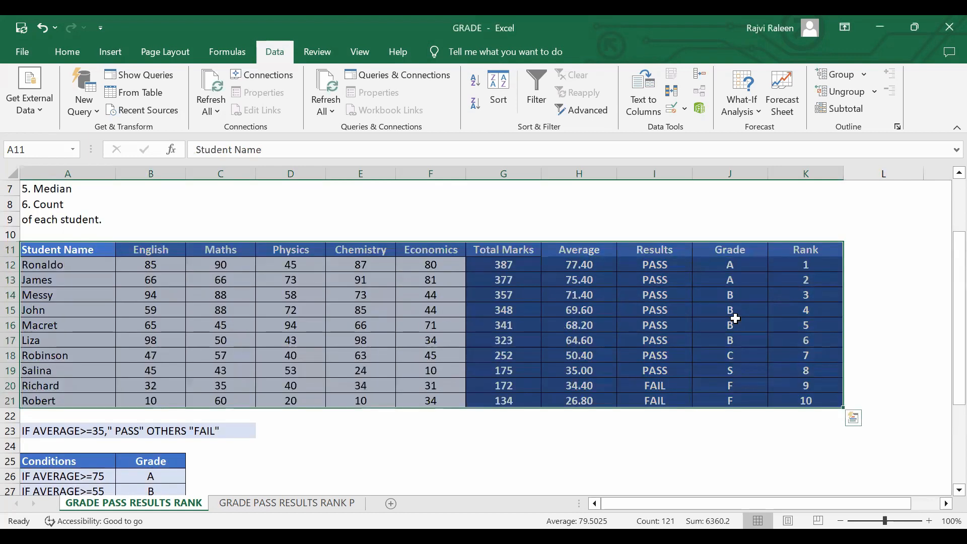
{"action": "scroll", "coordinate": [806, 287], "scroll_direction": "up", "scroll_amount": 3}
{"action": "scroll", "coordinate": [799, 302], "scroll_direction": "down", "scroll_amount": 3}
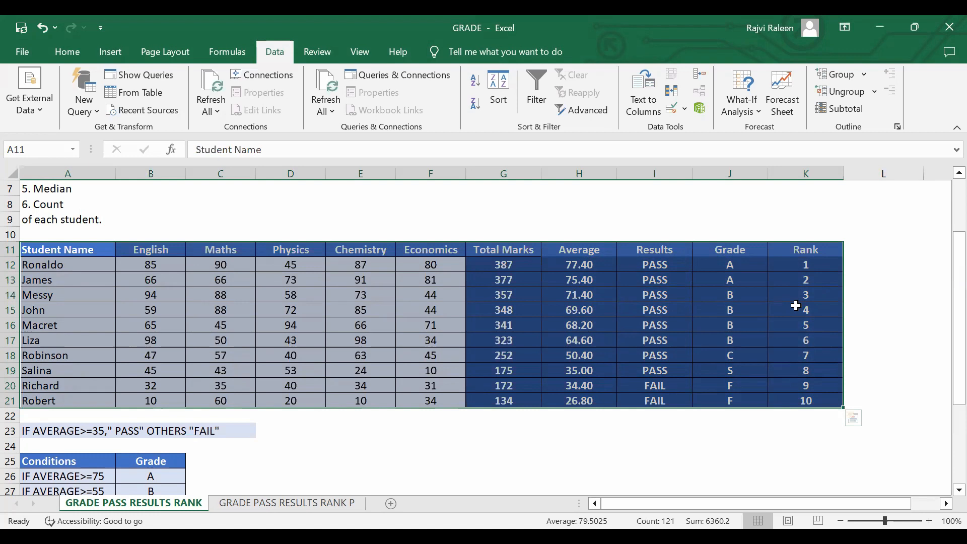
{"action": "scroll", "coordinate": [796, 306], "scroll_direction": "up", "scroll_amount": 2}
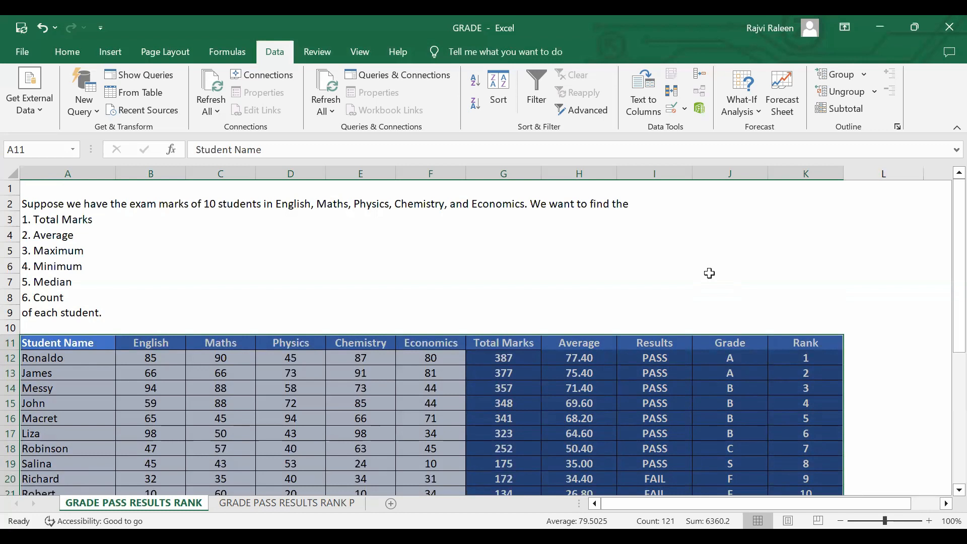
{"action": "scroll", "coordinate": [710, 273], "scroll_direction": "down", "scroll_amount": 3}
{"action": "scroll", "coordinate": [710, 273], "scroll_direction": "up", "scroll_amount": 3}
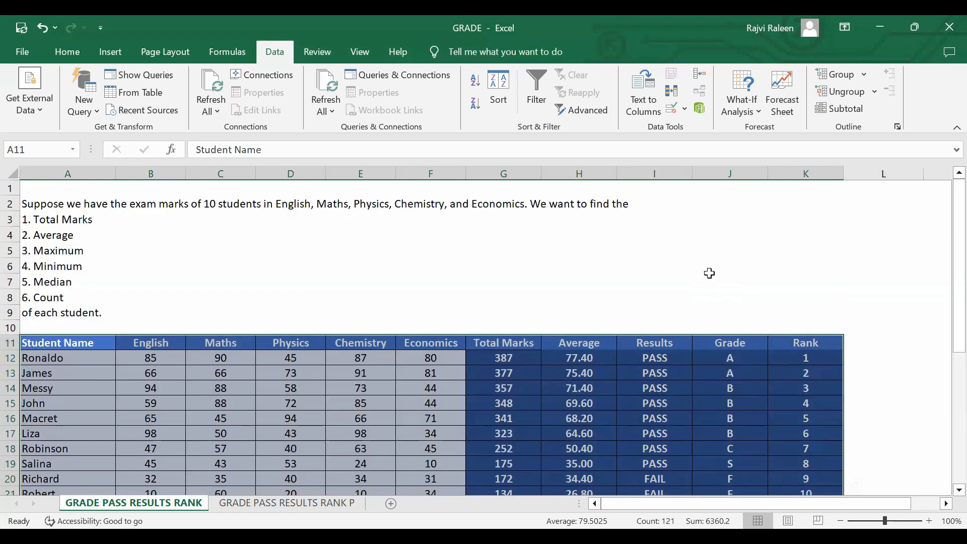